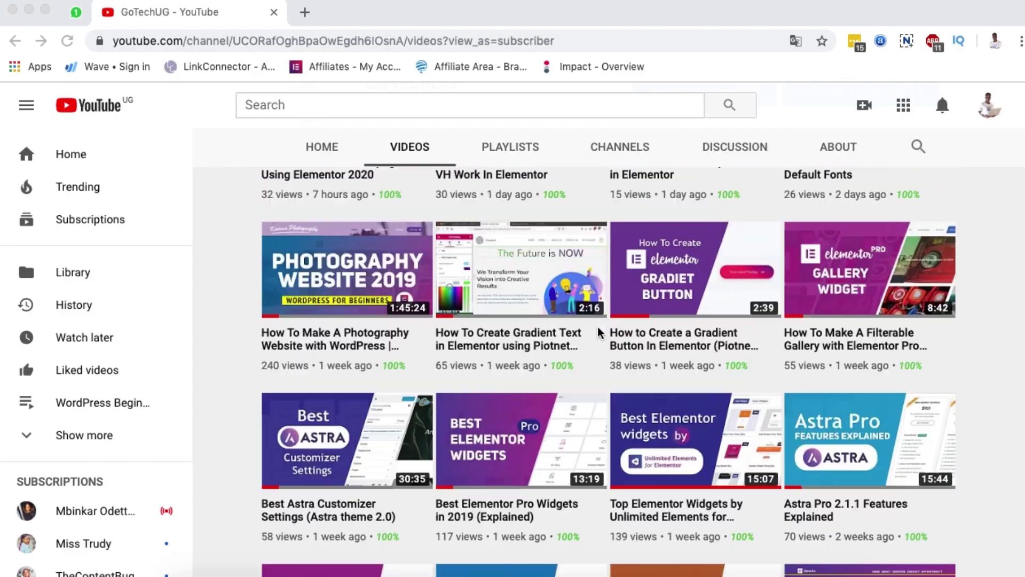
# Search plugins for 'essential addon' and confirm Essential Addons for Elementor shows Active
pyautogui.scroll(-5, 600, 332)
pyautogui.scroll(-5, 600, 330)
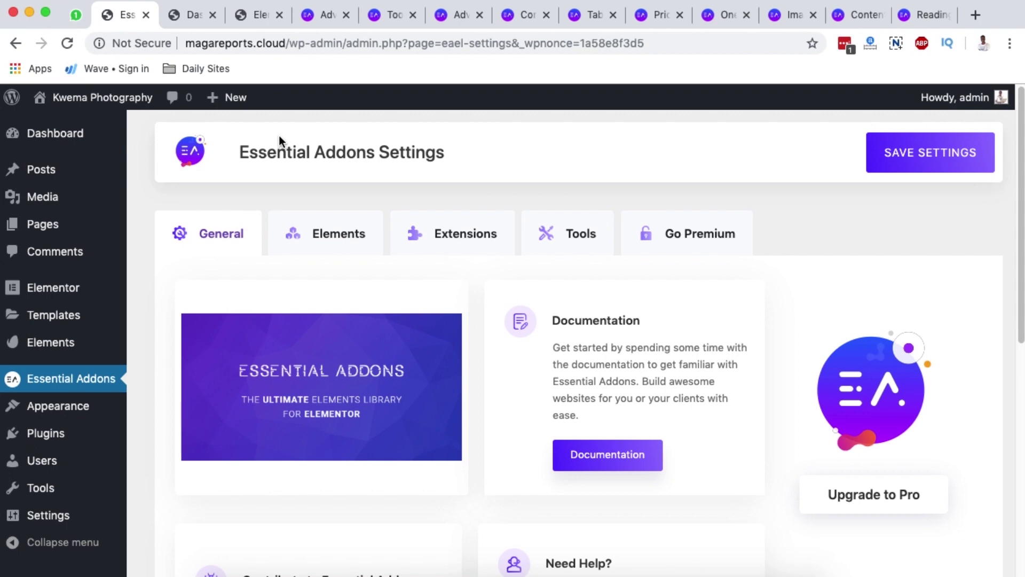
pyautogui.moveTo(45, 439)
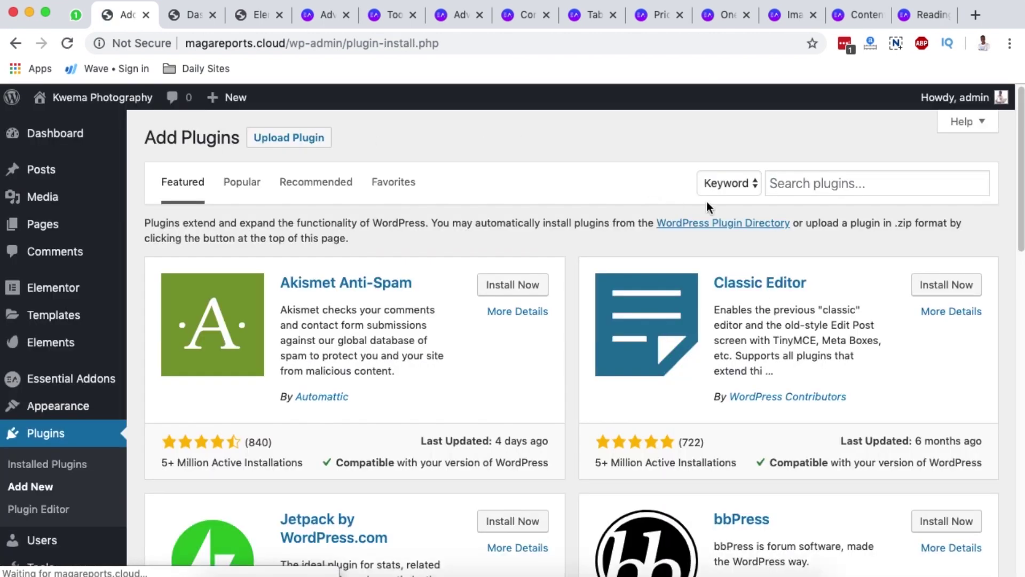
pyautogui.click(788, 184)
pyautogui.write('essential addon')
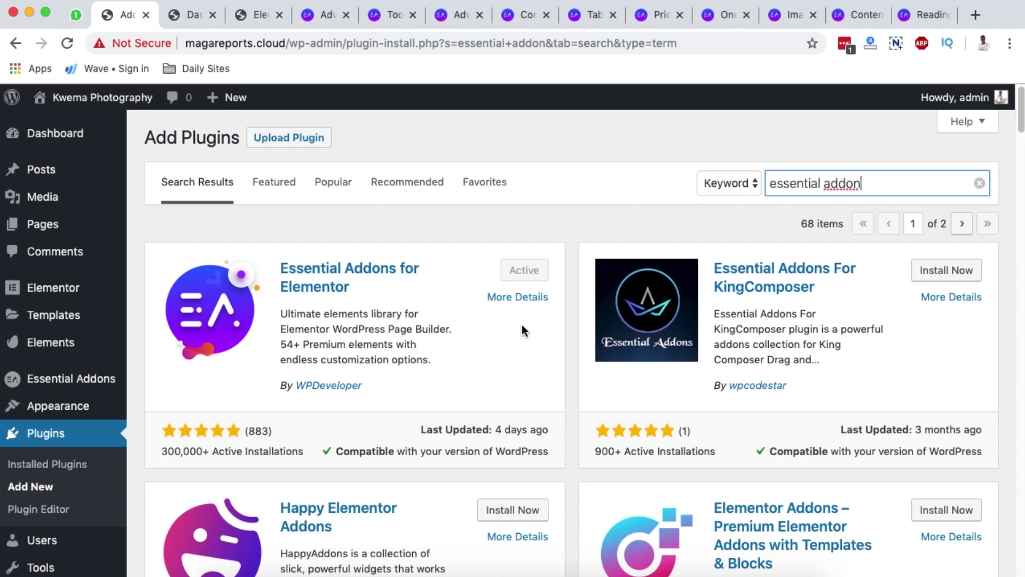
pyautogui.scroll(-2, 386, 333)
pyautogui.scroll(2, 386, 332)
pyautogui.click(61, 385)
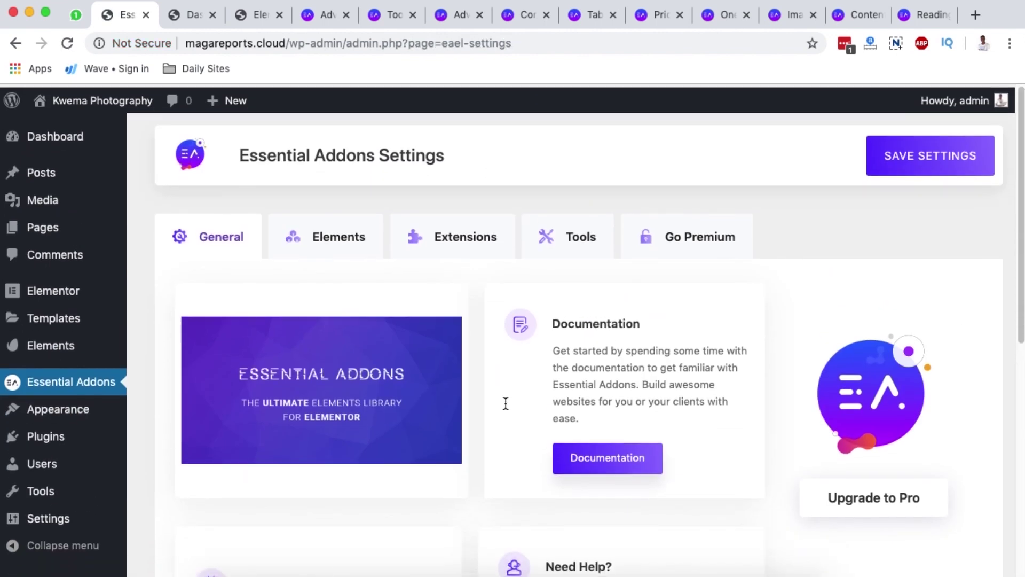
# Open the Essential Addons Elements tab, glance at Extensions, and return to Elements
pyautogui.scroll(-5, 471, 245)
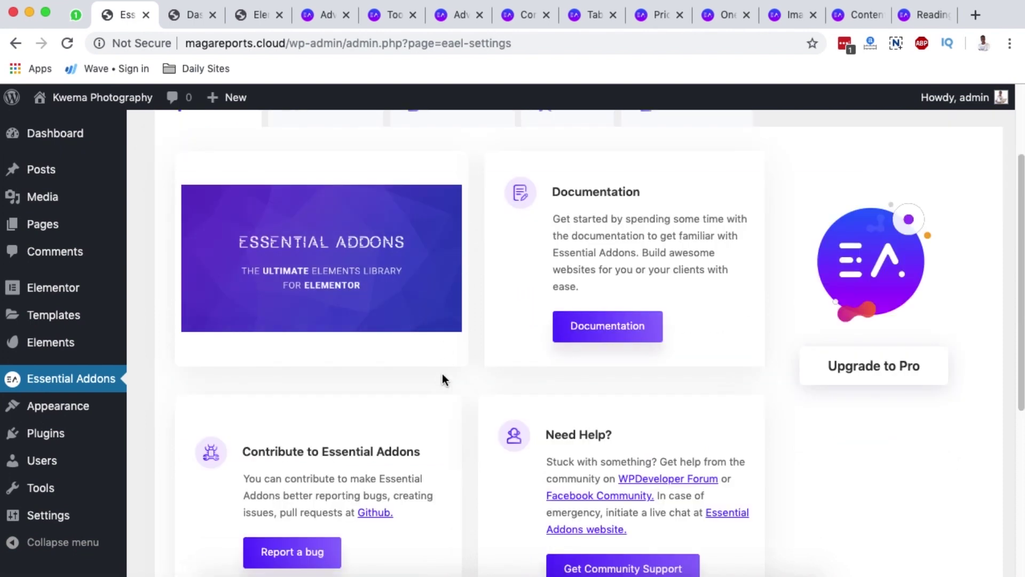
pyautogui.scroll(-10, 442, 374)
pyautogui.scroll(15, 442, 379)
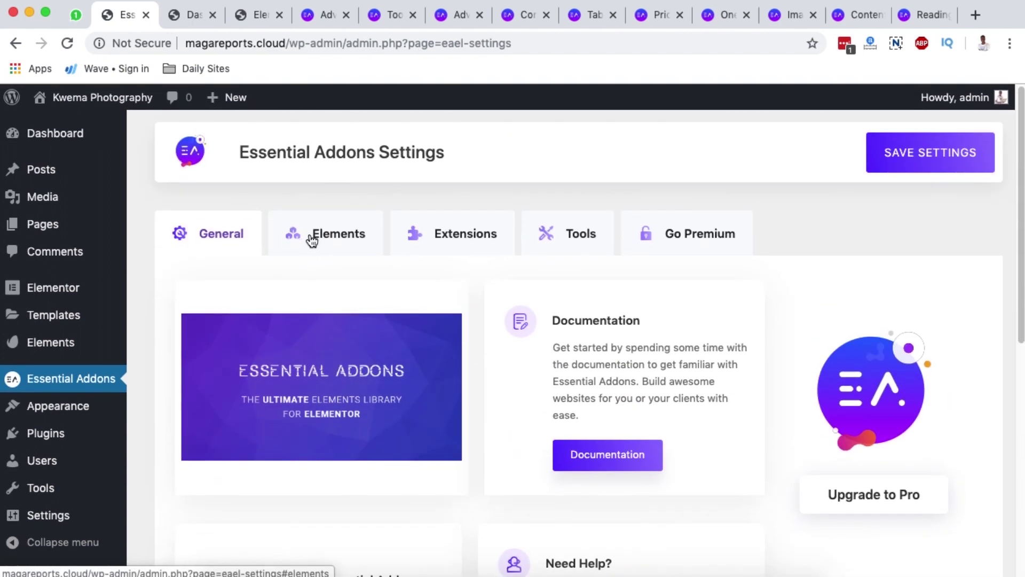
pyautogui.click(313, 240)
pyautogui.click(468, 245)
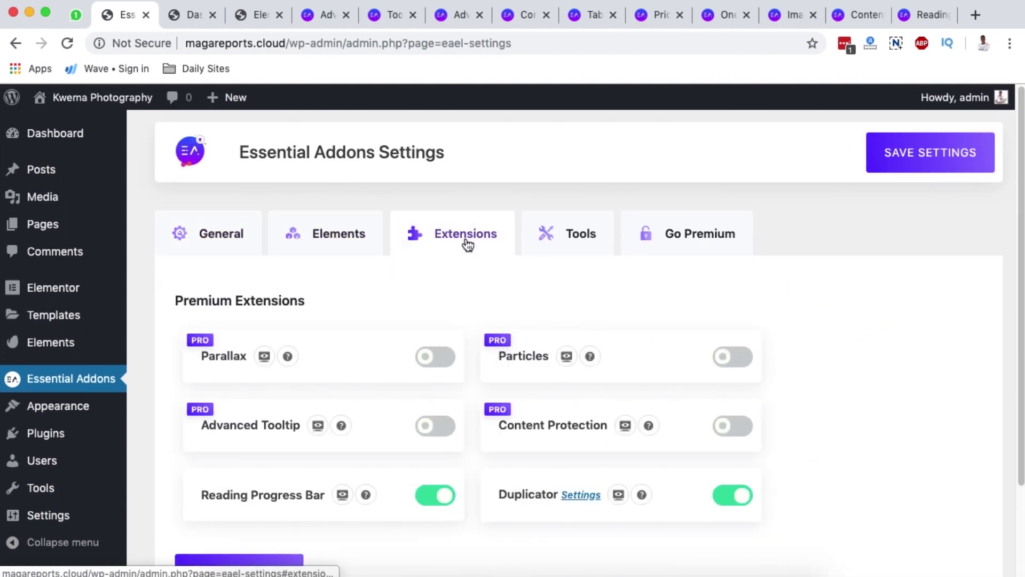
pyautogui.click(332, 233)
# Scroll through the element toggles to check Tooltip and Advanced Accordion are enabled
pyautogui.scroll(-5, 478, 381)
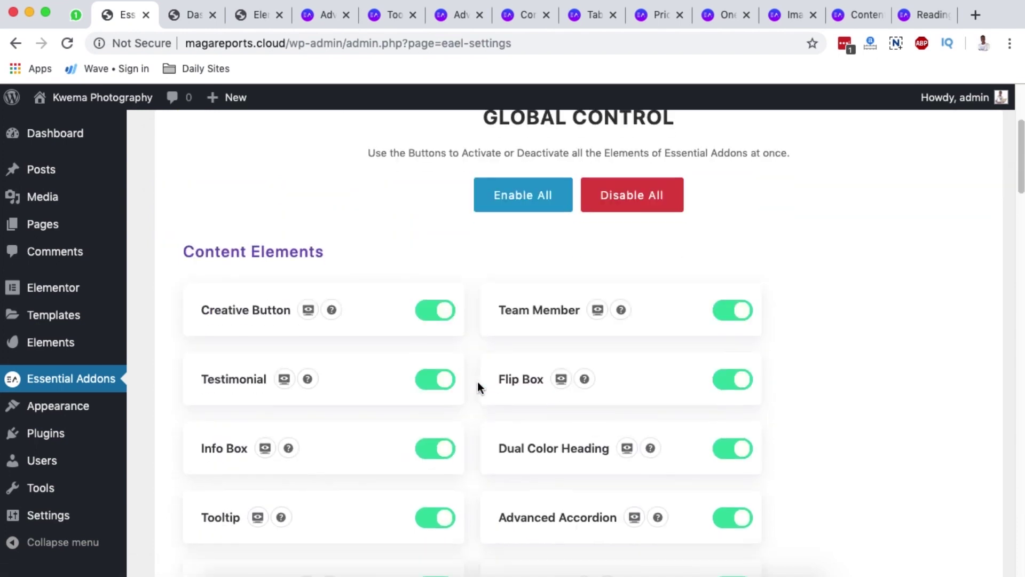
pyautogui.scroll(-5, 477, 381)
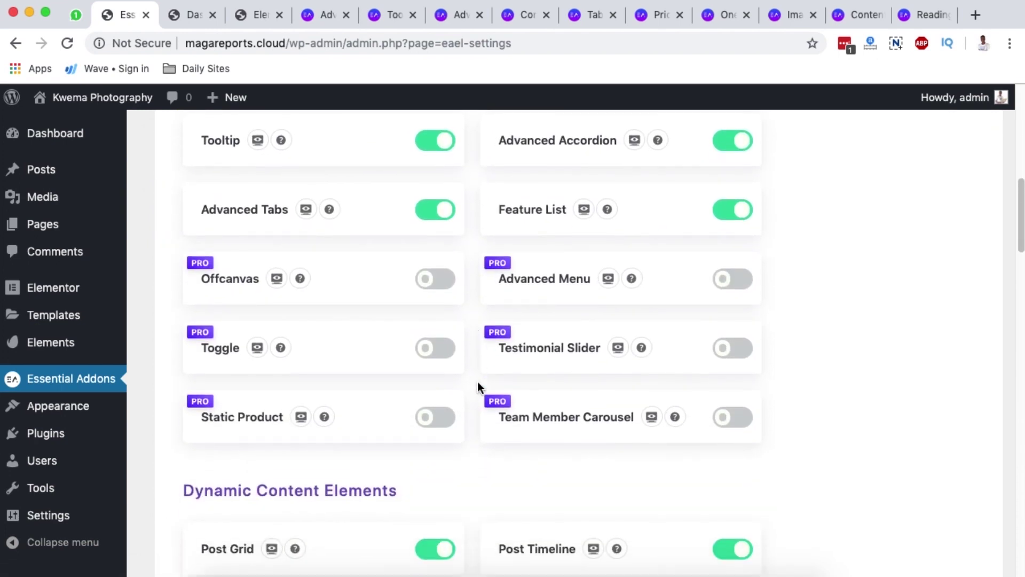
pyautogui.scroll(-4, 478, 381)
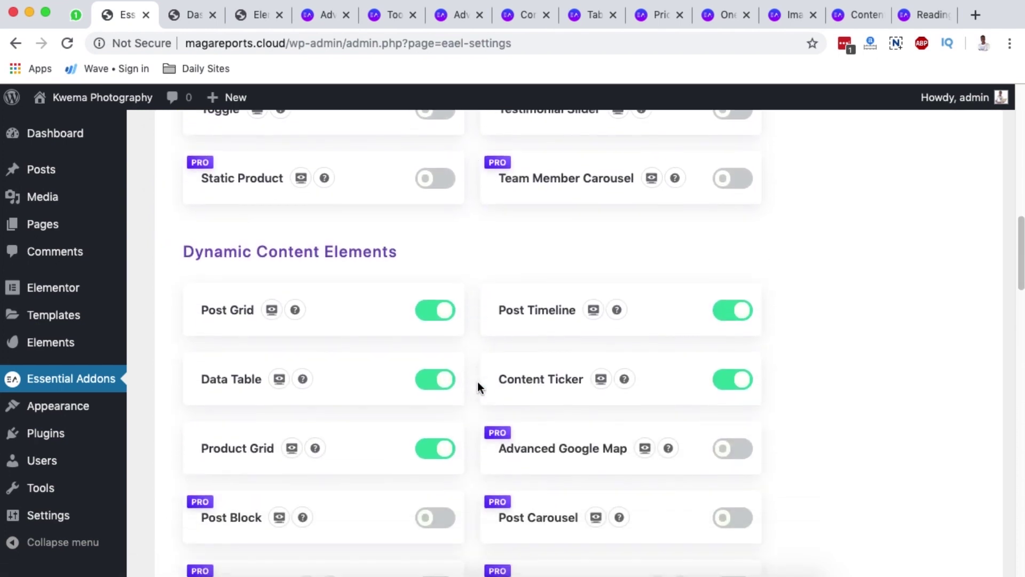
pyautogui.scroll(15, 478, 382)
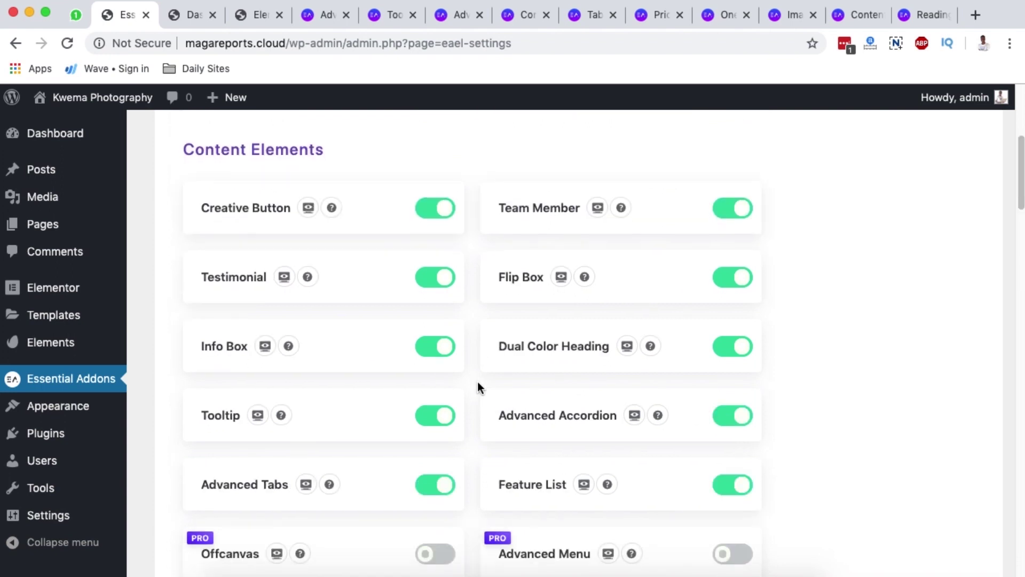
pyautogui.scroll(2, 425, 249)
pyautogui.scroll(-6, 331, 290)
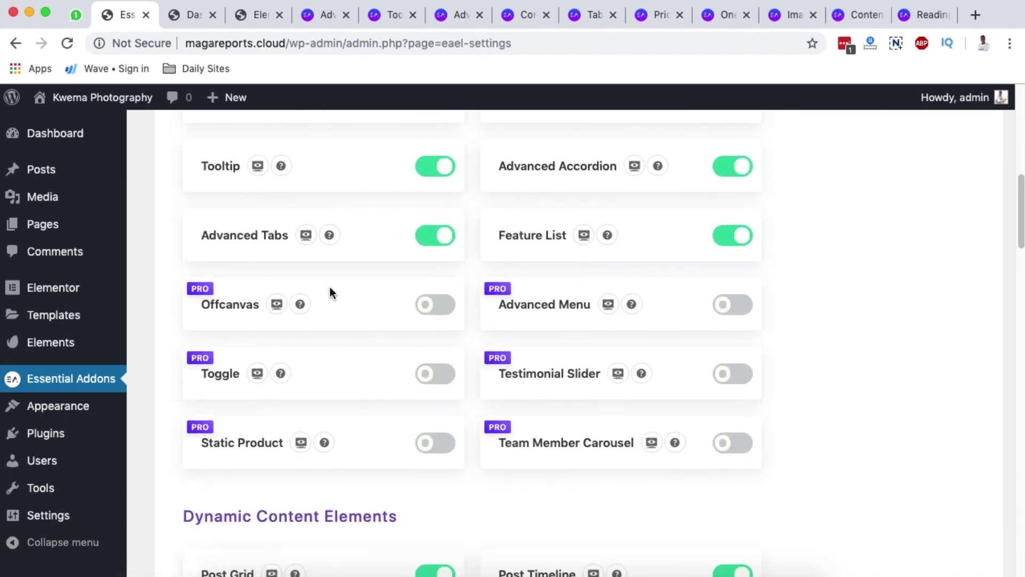
pyautogui.scroll(-3, 262, 265)
pyautogui.scroll(-7, 311, 330)
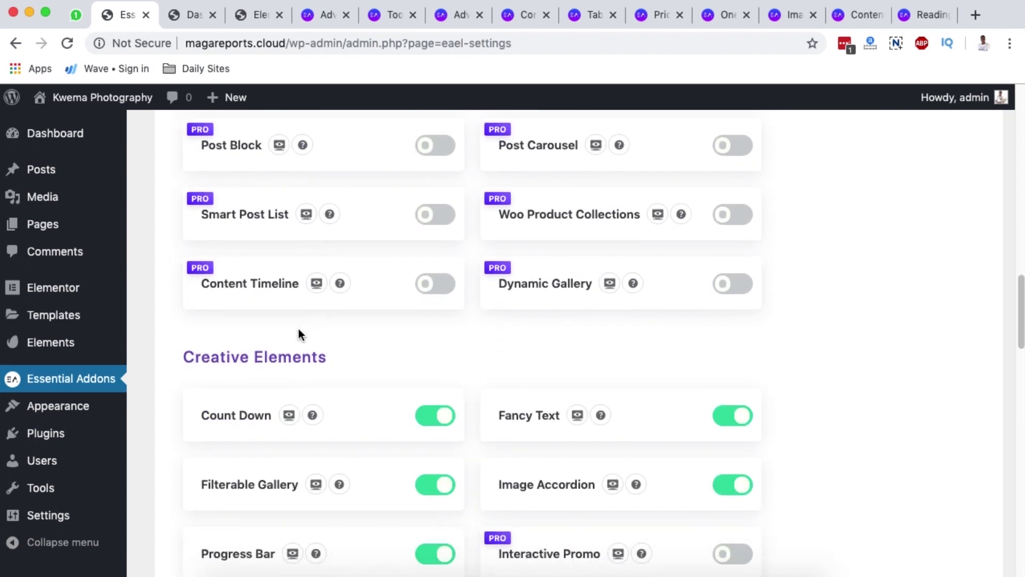
pyautogui.scroll(-6, 297, 336)
pyautogui.scroll(-7, 274, 390)
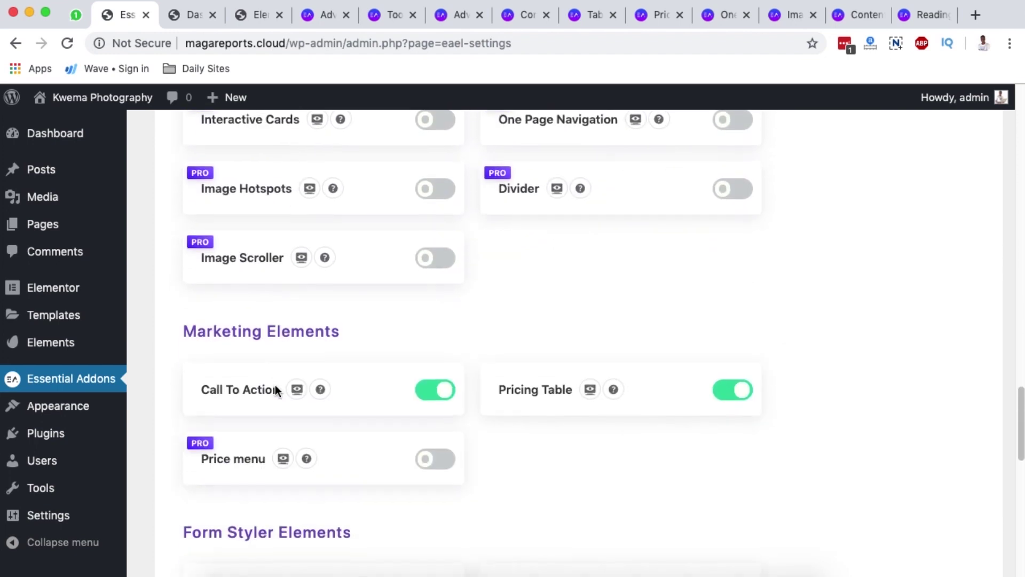
pyautogui.scroll(-1, 258, 322)
pyautogui.scroll(-8, 257, 317)
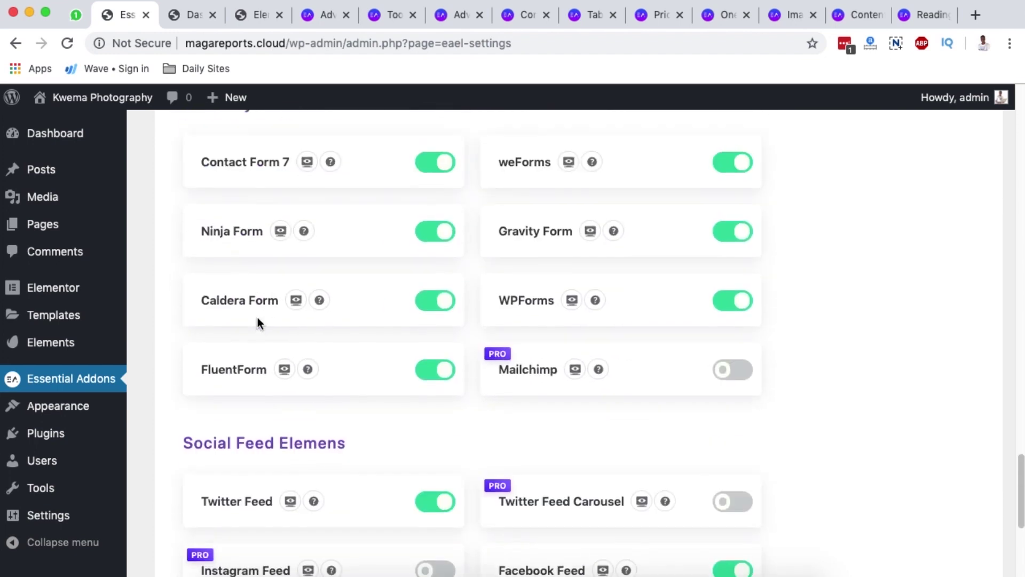
pyautogui.scroll(2, 258, 317)
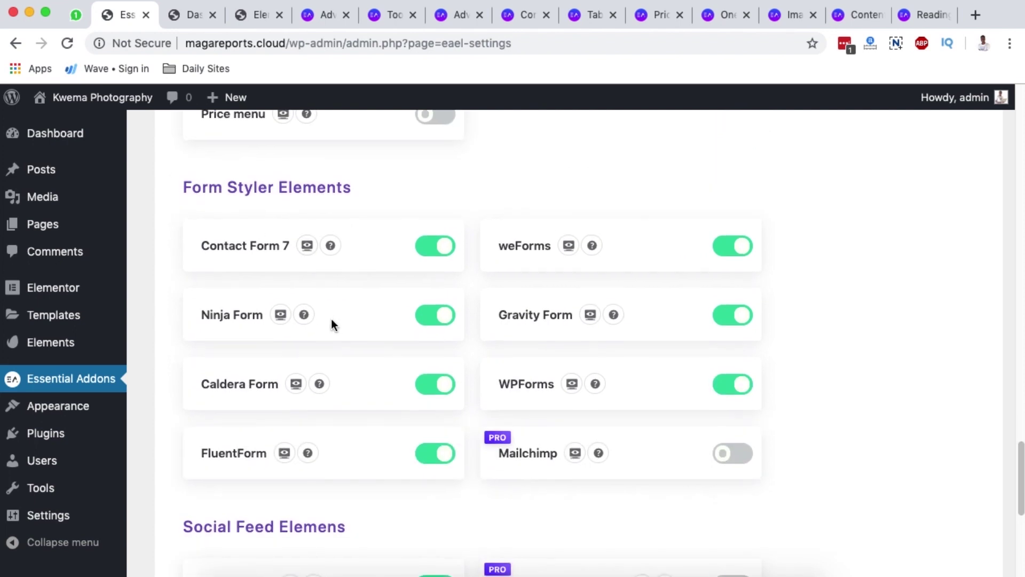
pyautogui.scroll(-4, 331, 319)
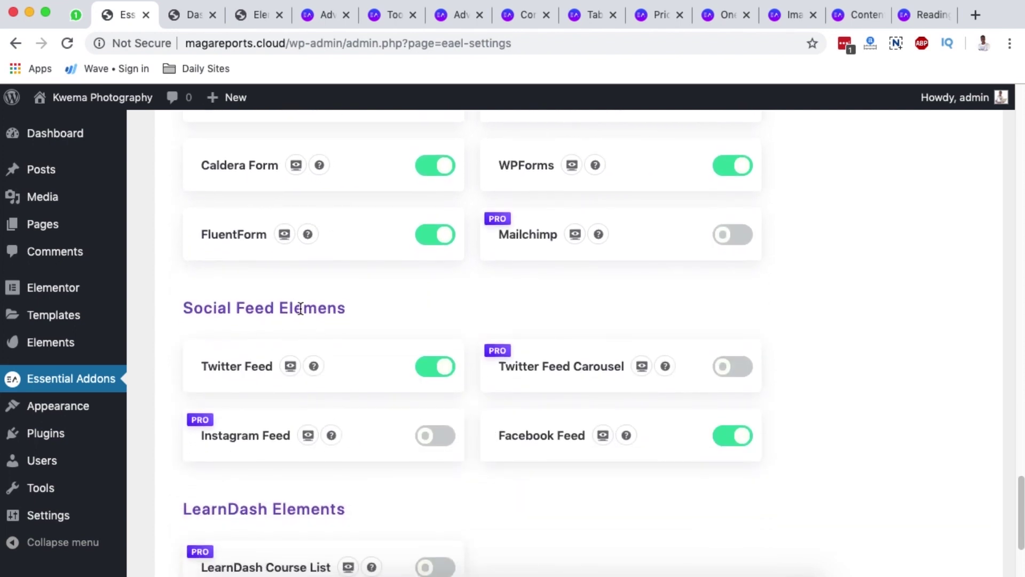
pyautogui.scroll(-3, 354, 419)
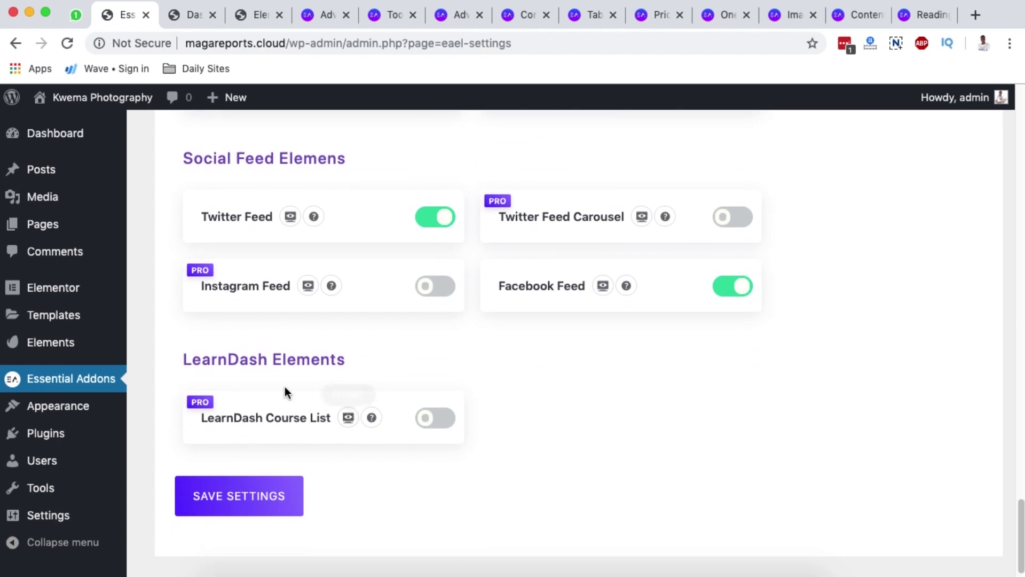
pyautogui.scroll(20, 235, 383)
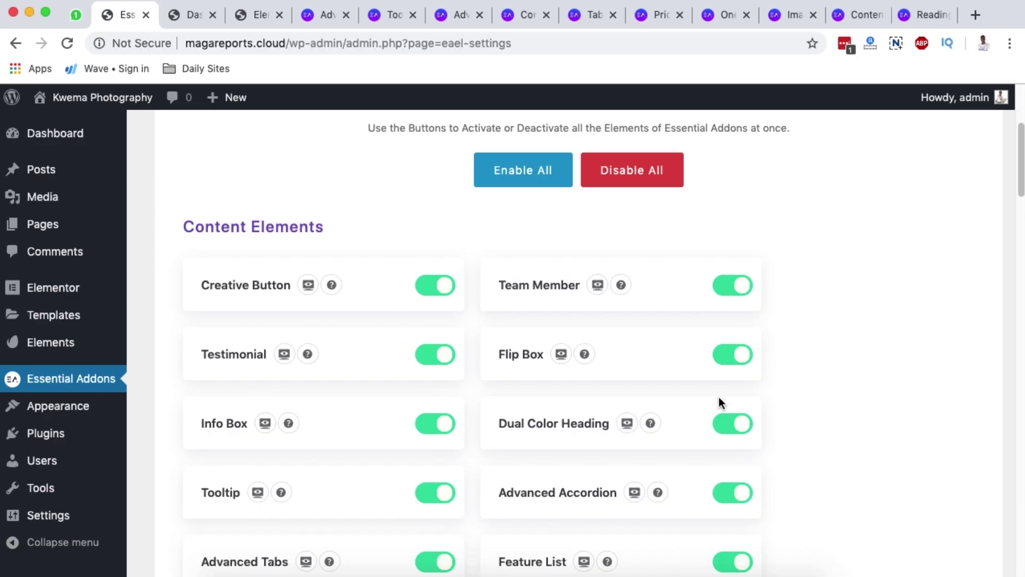
pyautogui.scroll(-3, 719, 398)
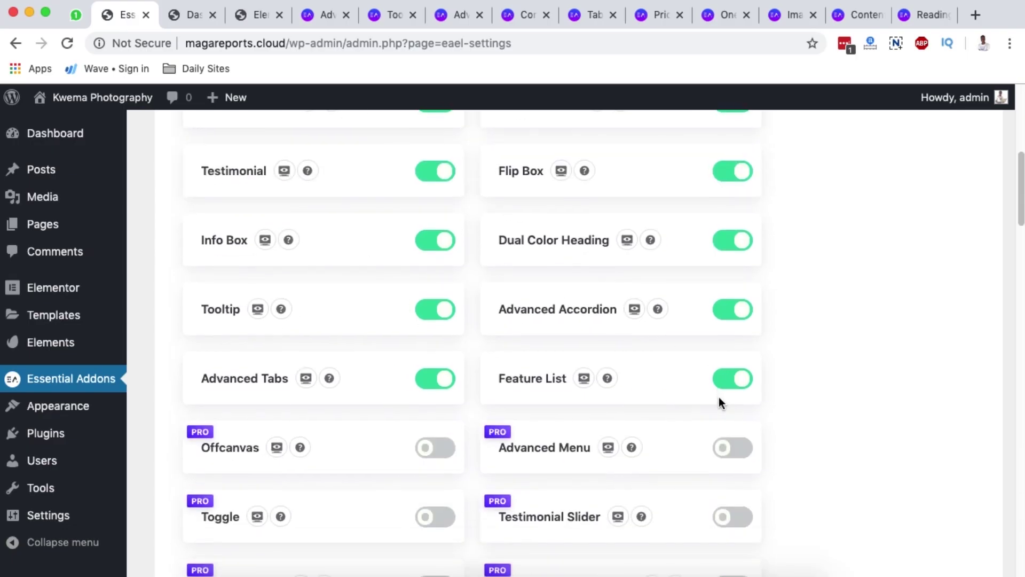
pyautogui.scroll(-4, 719, 398)
pyautogui.scroll(2, 719, 403)
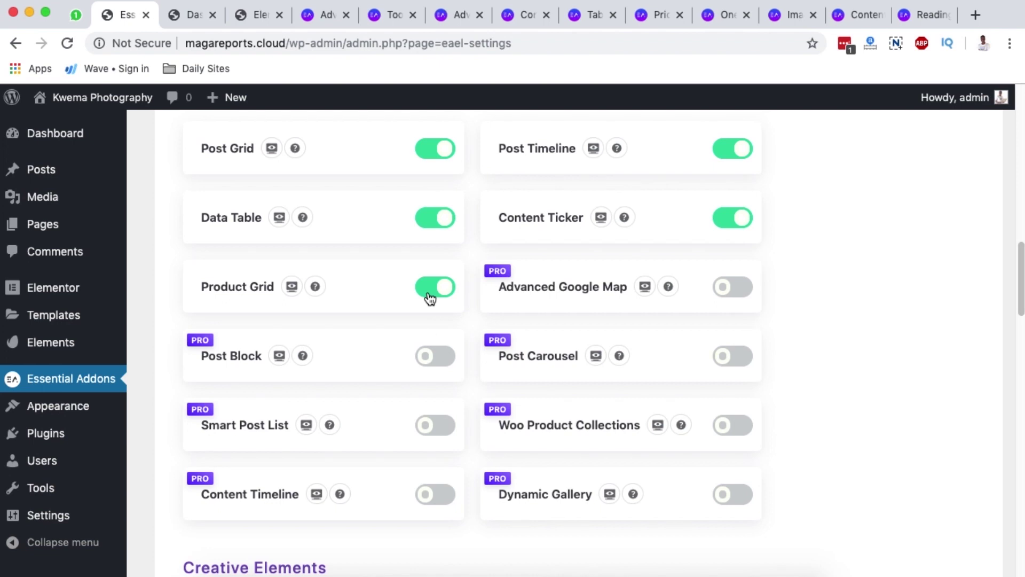
pyautogui.scroll(10, 430, 298)
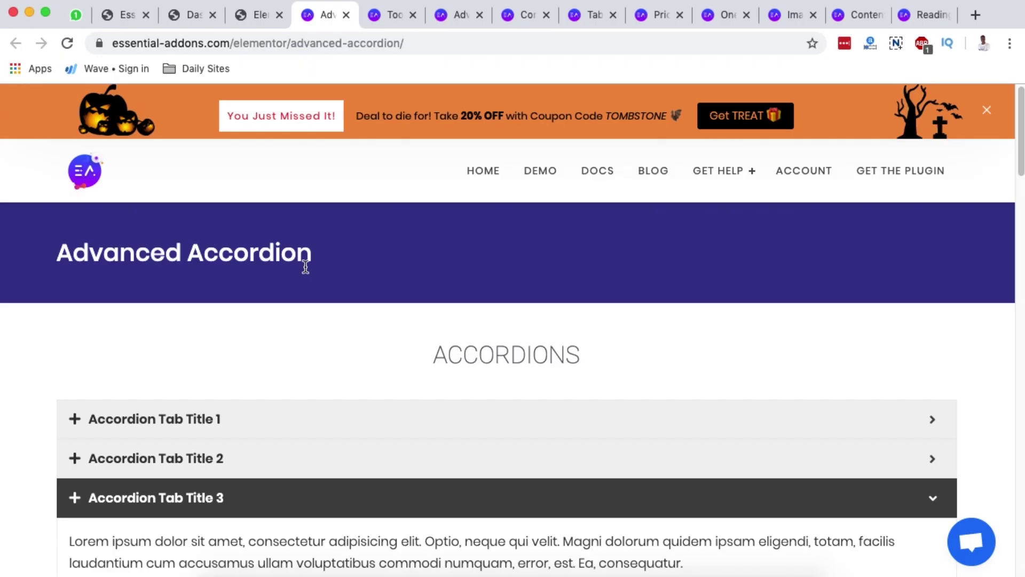
# Expand Accordion Tab Title 1, Title 3 and the 'Essential Addons is built for you!' demo panels
pyautogui.scroll(-5, 306, 267)
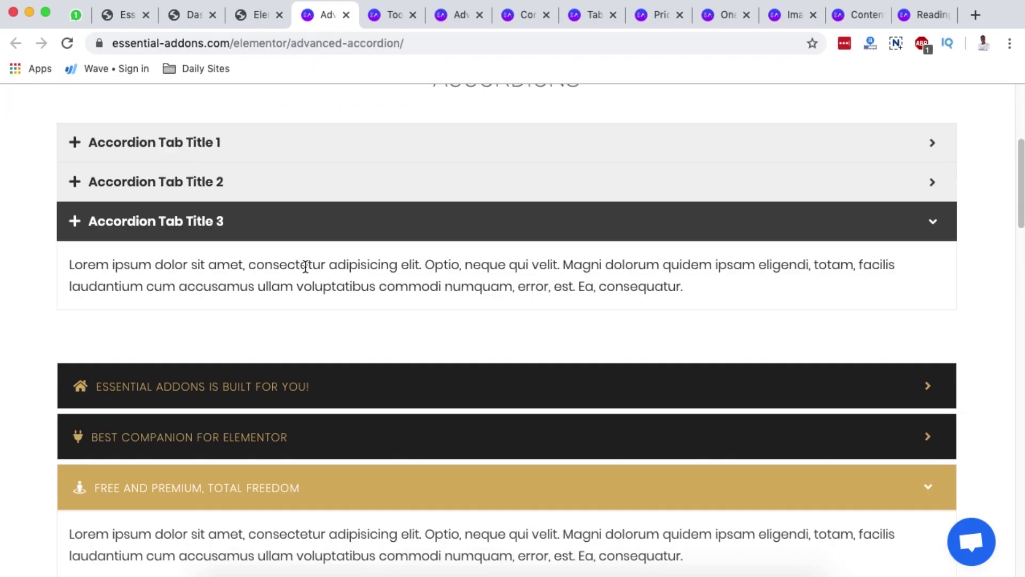
pyautogui.scroll(1, 305, 267)
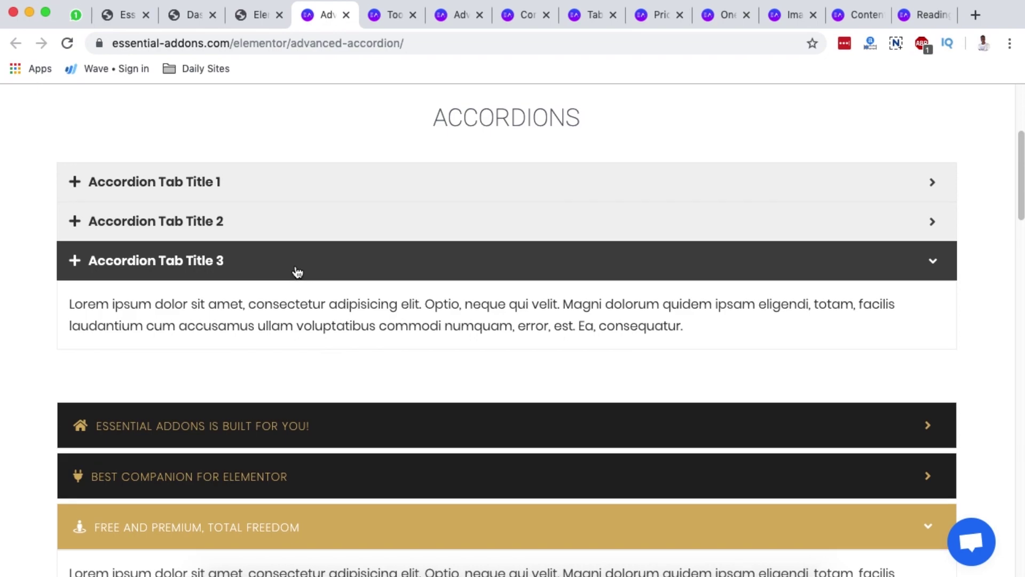
pyautogui.scroll(-10, 297, 272)
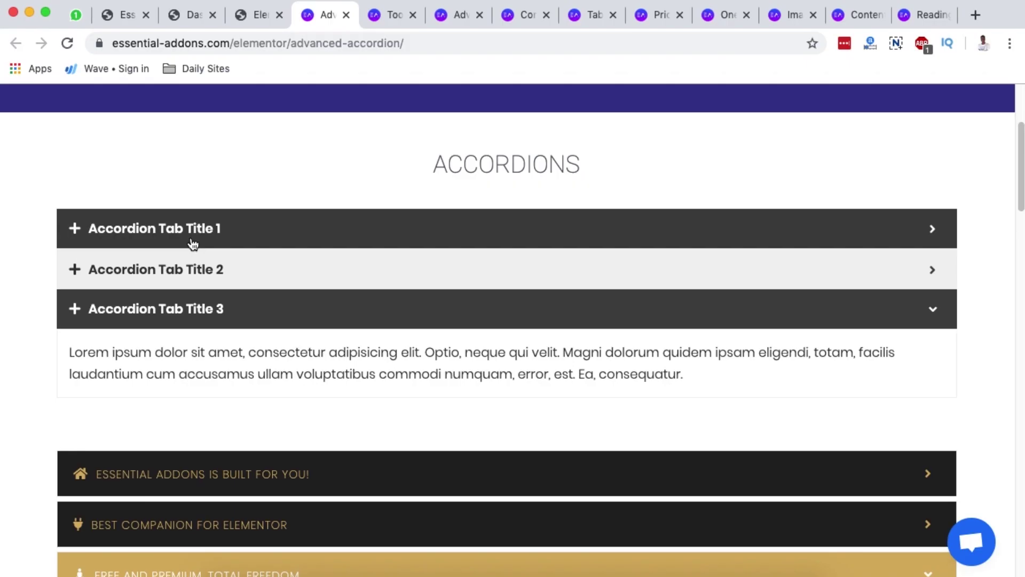
pyautogui.click(192, 241)
pyautogui.scroll(-5, 347, 260)
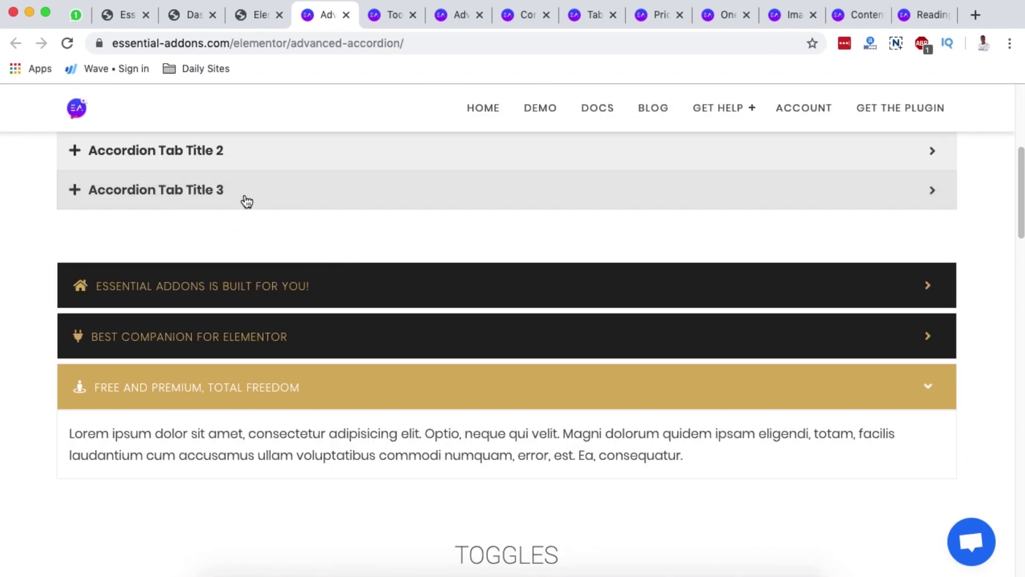
pyautogui.click(246, 199)
pyautogui.click(287, 321)
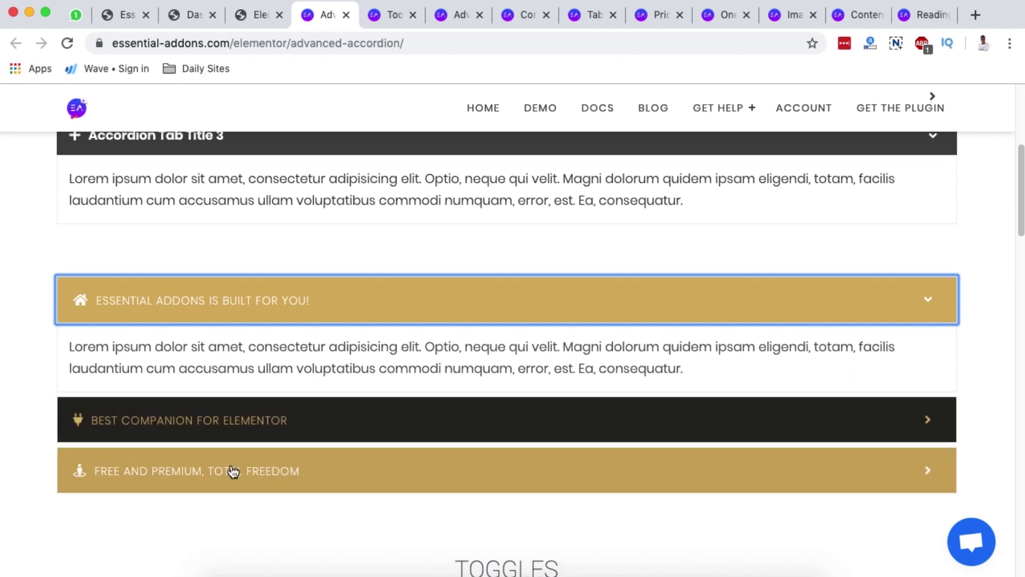
# Toggle the Toggles demo answers so only the money-back guarantee answer stays open
pyautogui.scroll(-5, 235, 467)
pyautogui.scroll(-2, 234, 465)
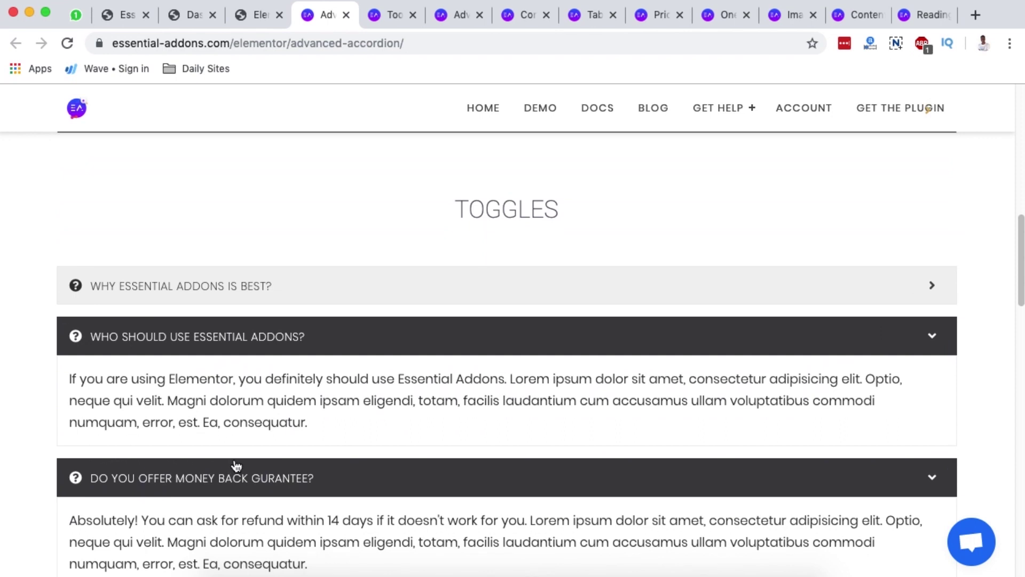
pyautogui.click(226, 347)
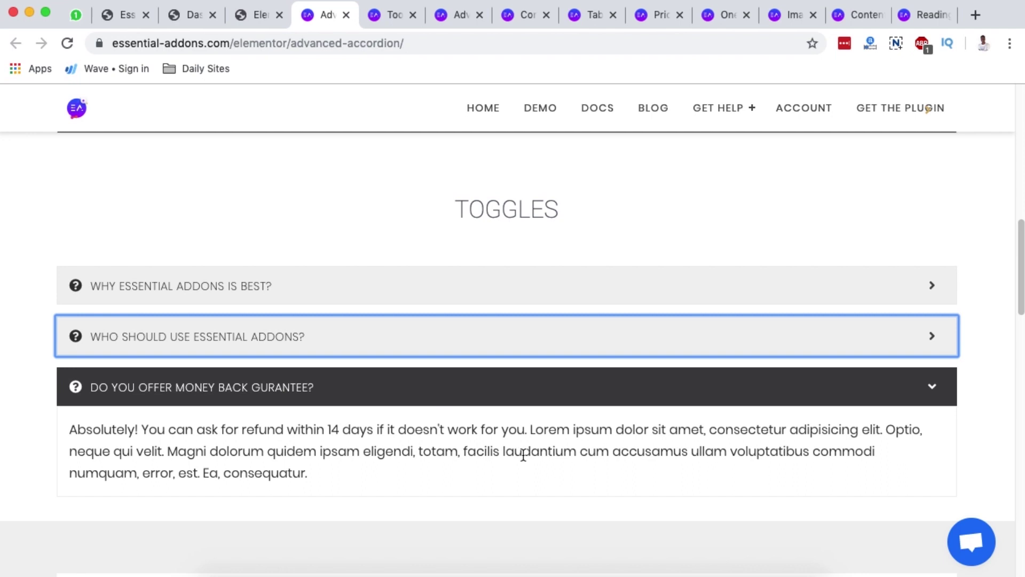
pyautogui.scroll(-10, 524, 454)
pyautogui.click(323, 307)
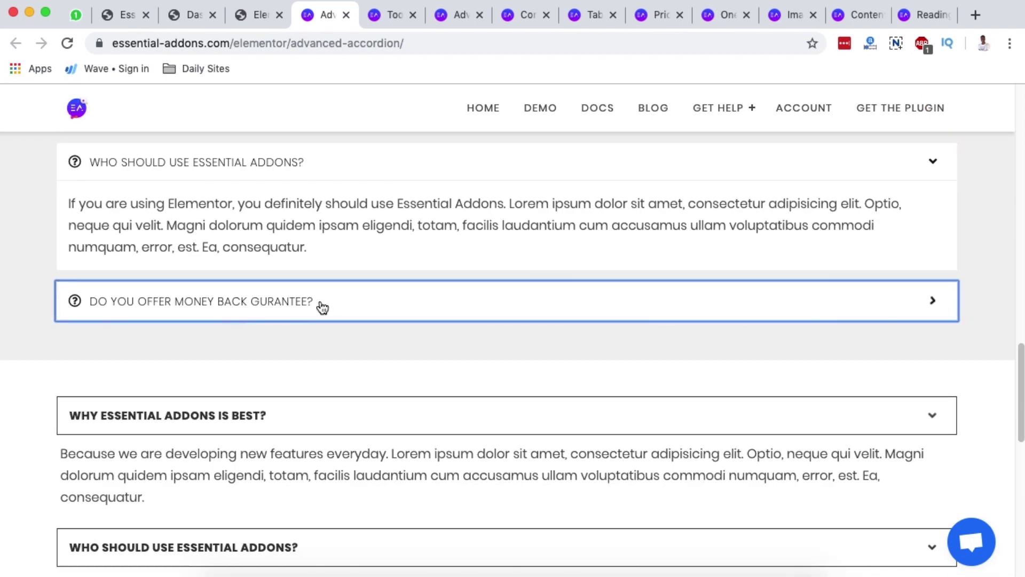
pyautogui.scroll(-3, 341, 318)
pyautogui.click(376, 328)
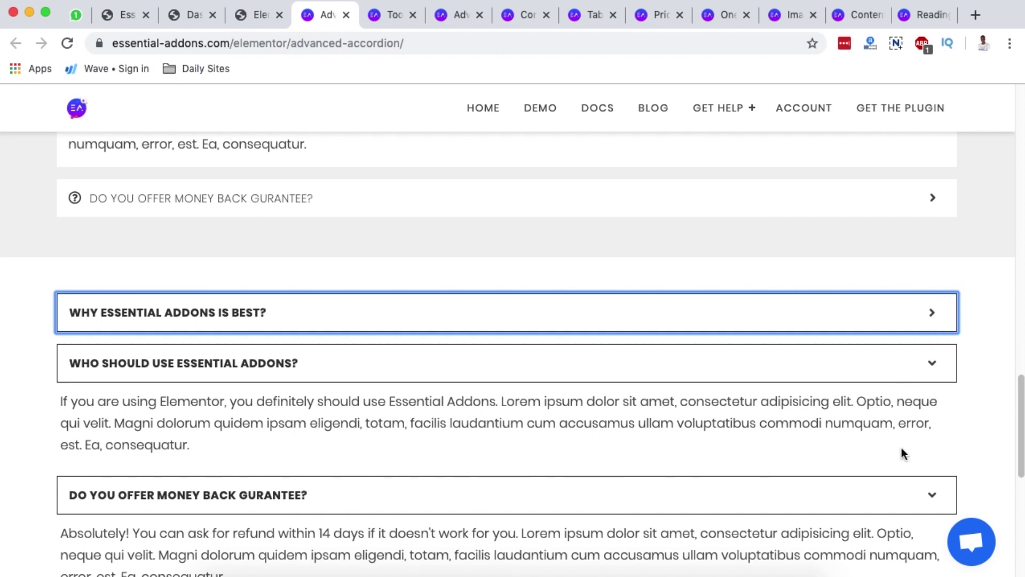
pyautogui.scroll(-7, 903, 453)
pyautogui.scroll(15, 904, 472)
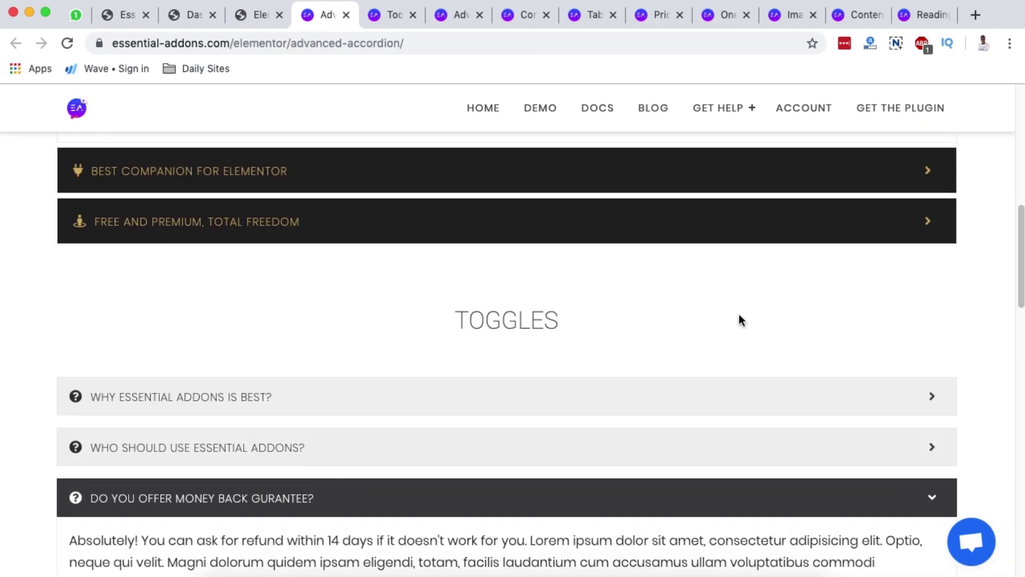
pyautogui.scroll(10, 587, 342)
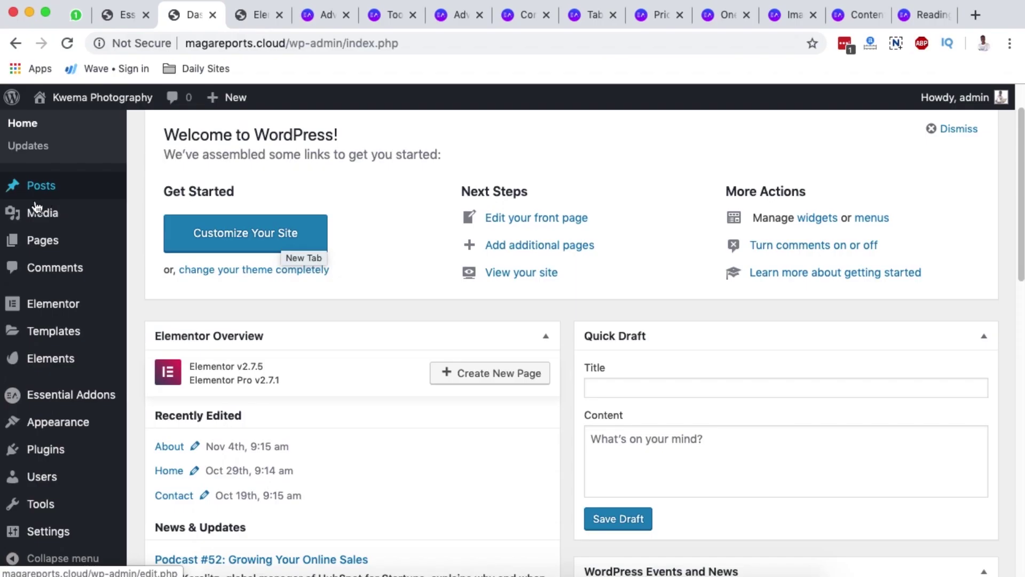
# Switch to the Elementor editor showing the Kwema Photography About page
pyautogui.moveTo(47, 252)
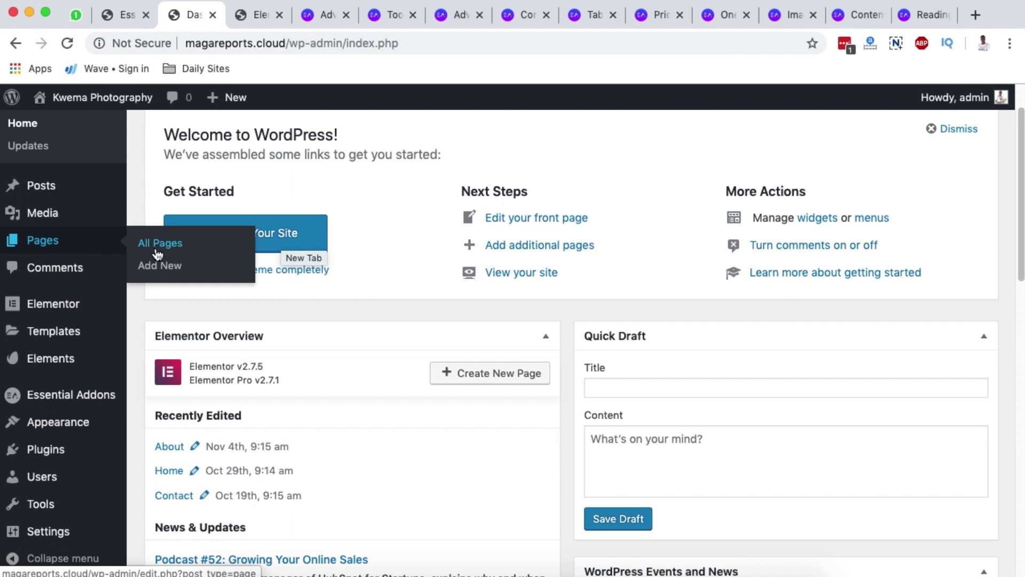
pyautogui.click(260, 15)
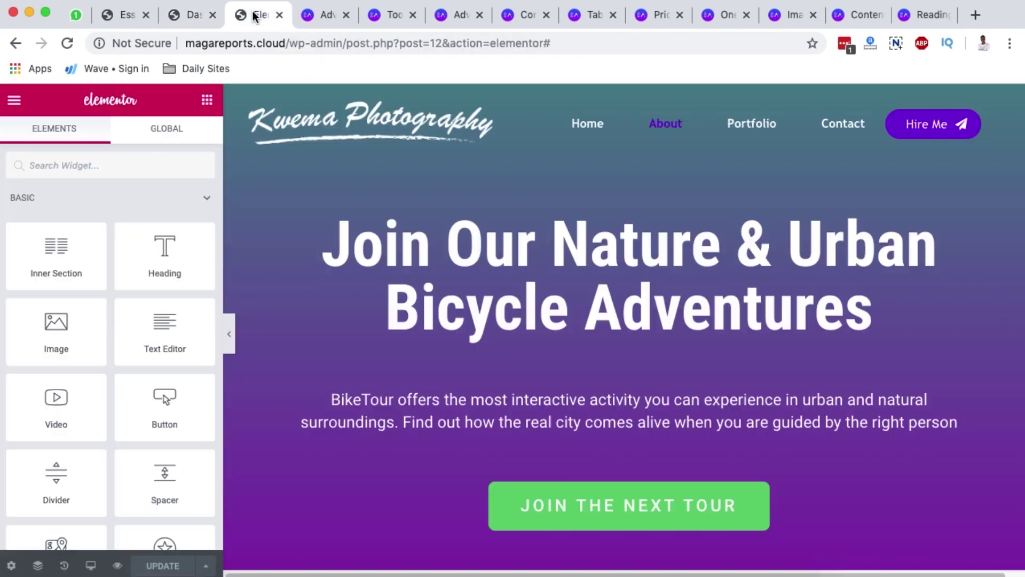
pyautogui.scroll(-13, 464, 272)
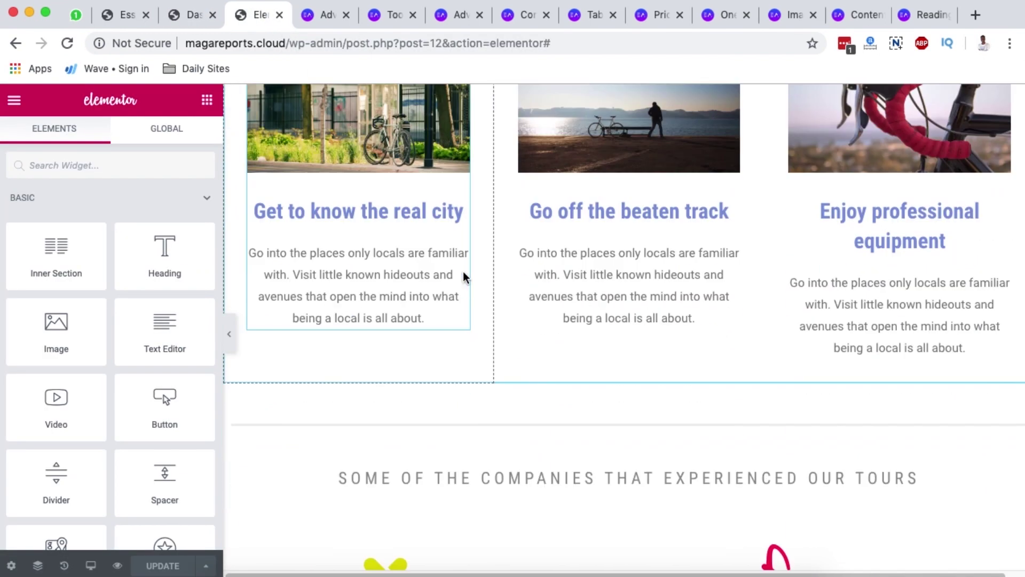
pyautogui.scroll(7, 463, 277)
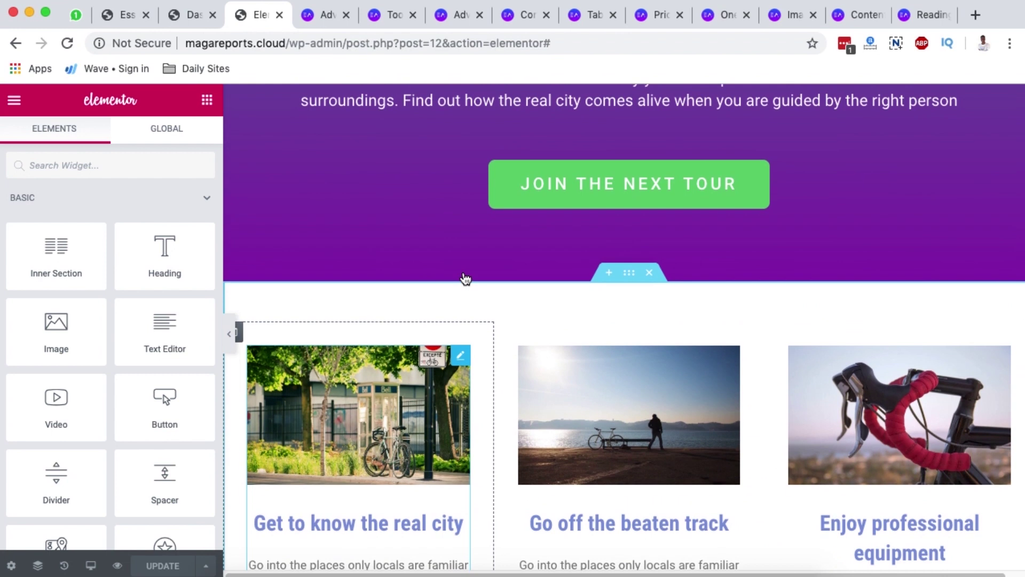
# Insert an empty section above the three bike image cards
pyautogui.click(609, 273)
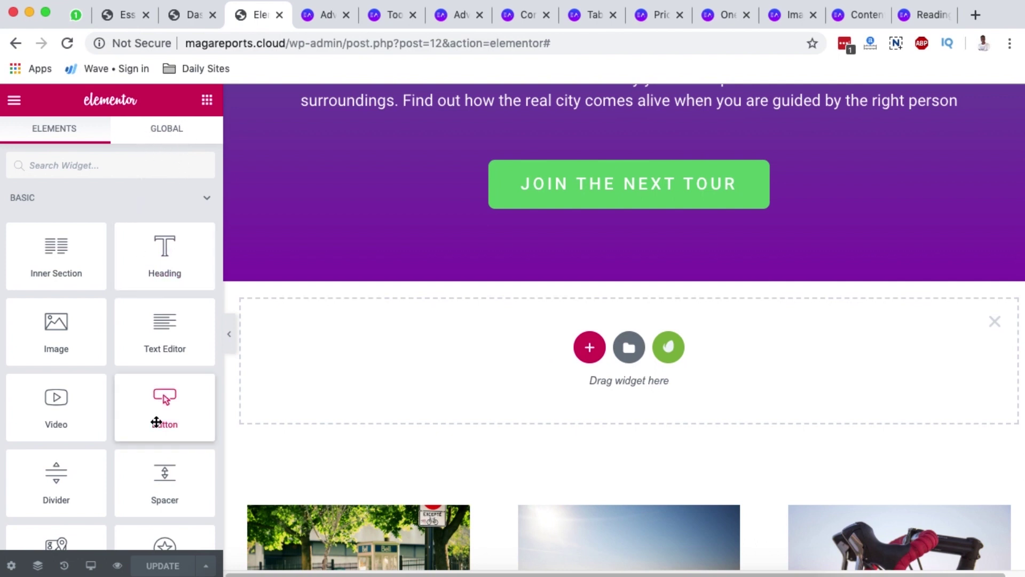
pyautogui.scroll(-15, 156, 422)
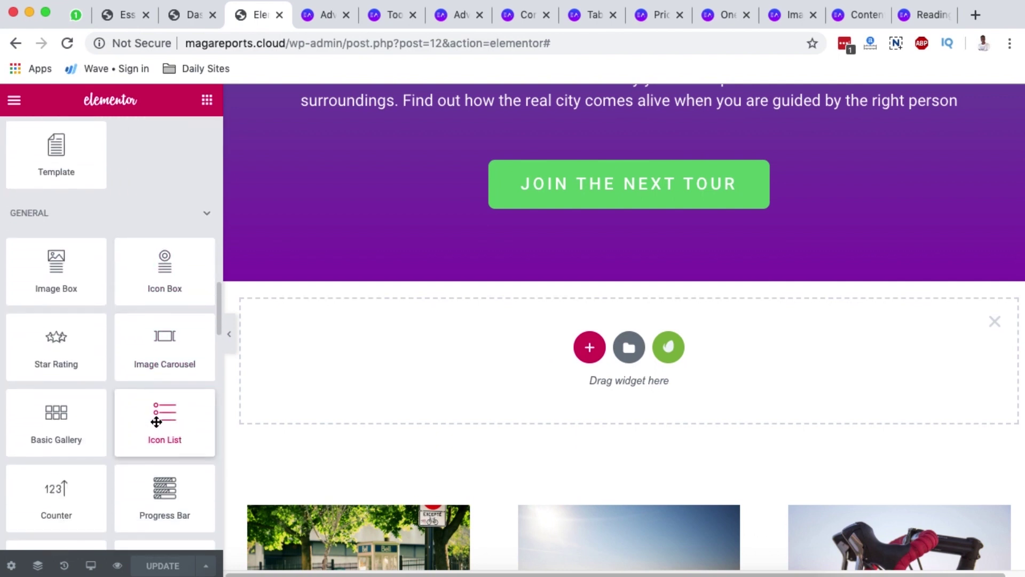
pyautogui.scroll(-15, 156, 422)
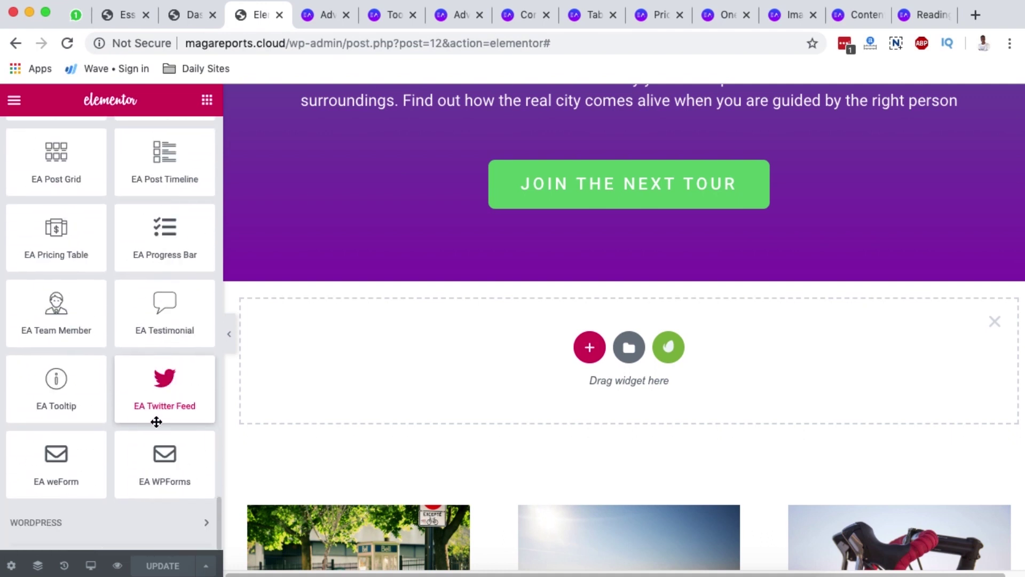
pyautogui.scroll(5, 156, 422)
pyautogui.scroll(8, 156, 422)
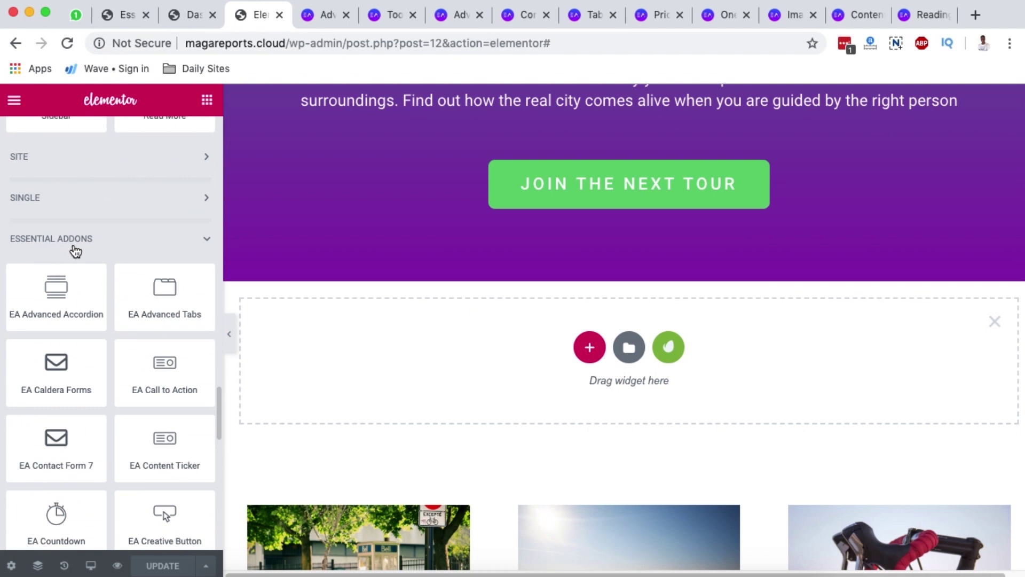
pyautogui.scroll(15, 75, 251)
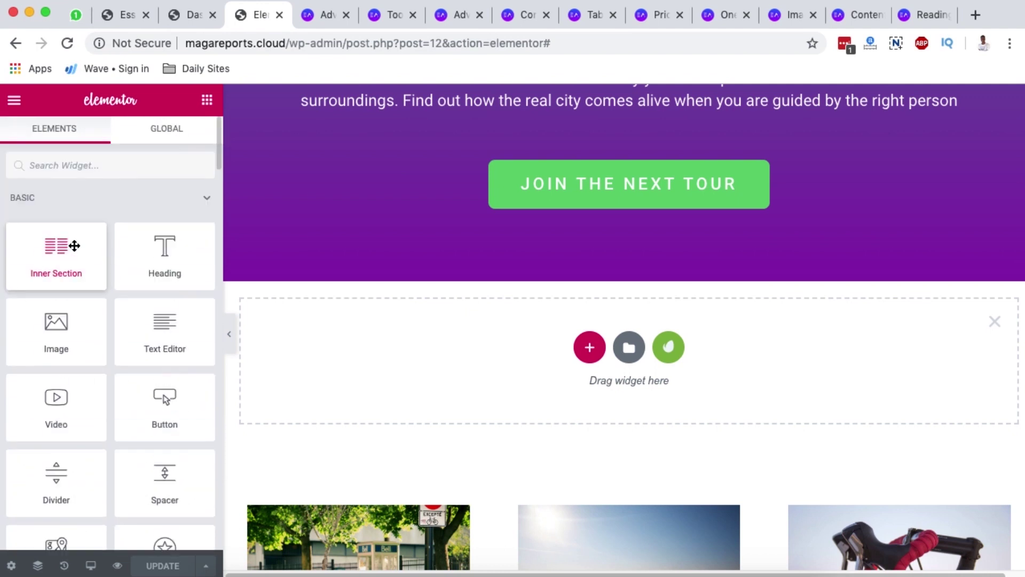
# Collapse the Basic, Pro and General widget categories to reveal the Essential Addons widgets
pyautogui.click(208, 201)
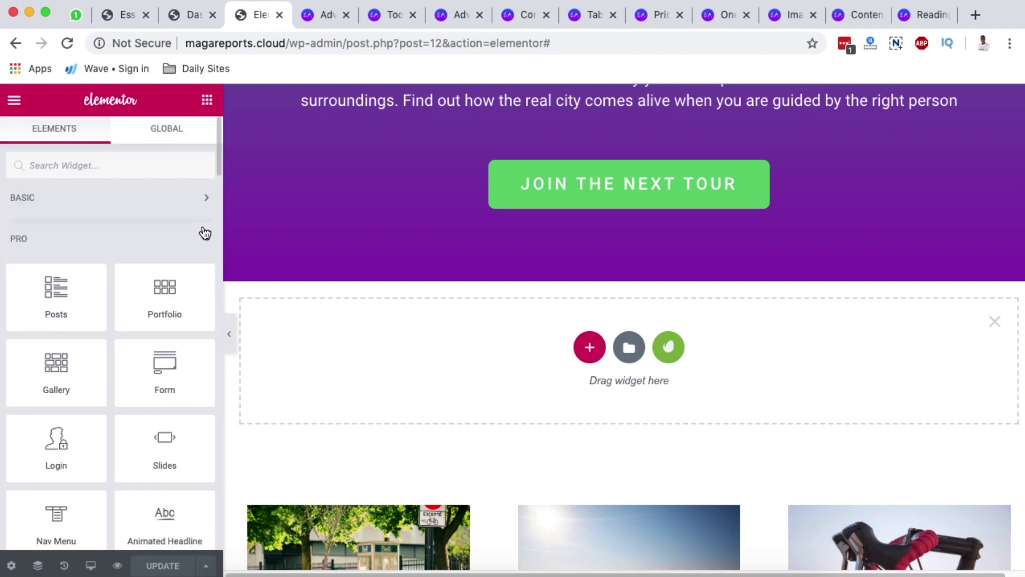
pyautogui.click(203, 246)
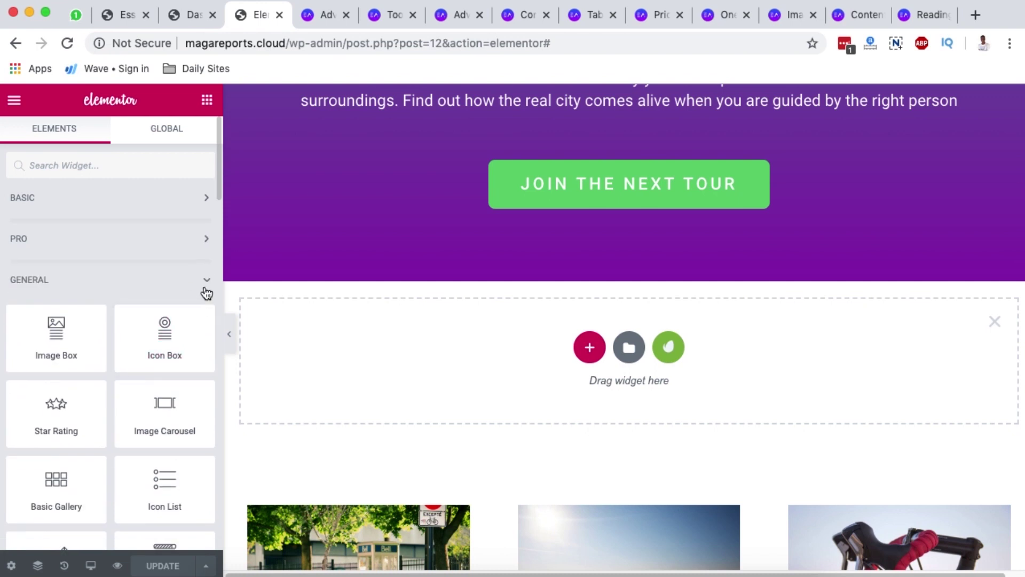
pyautogui.click(208, 282)
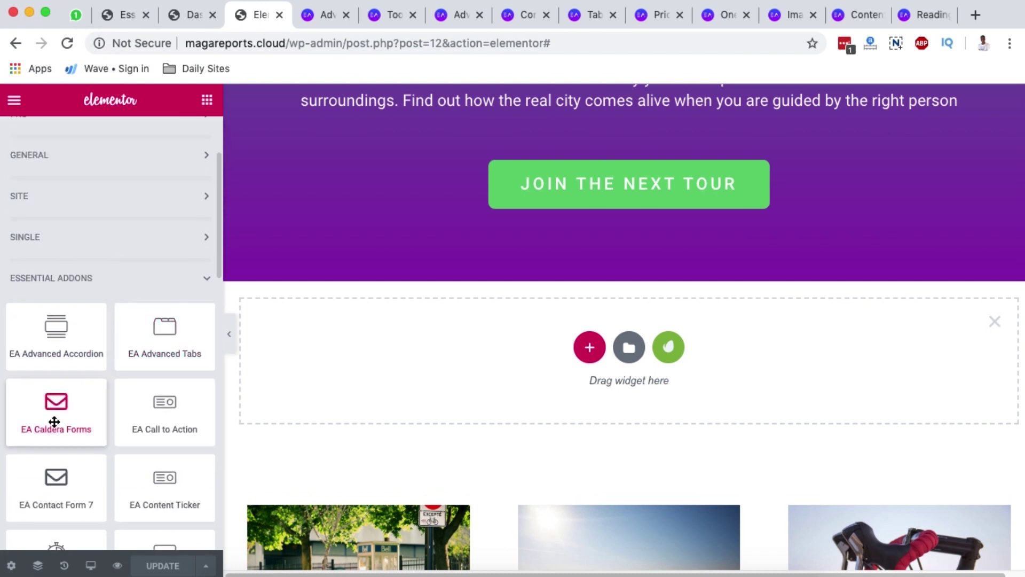
pyautogui.scroll(-5, 87, 445)
pyautogui.scroll(-14, 89, 444)
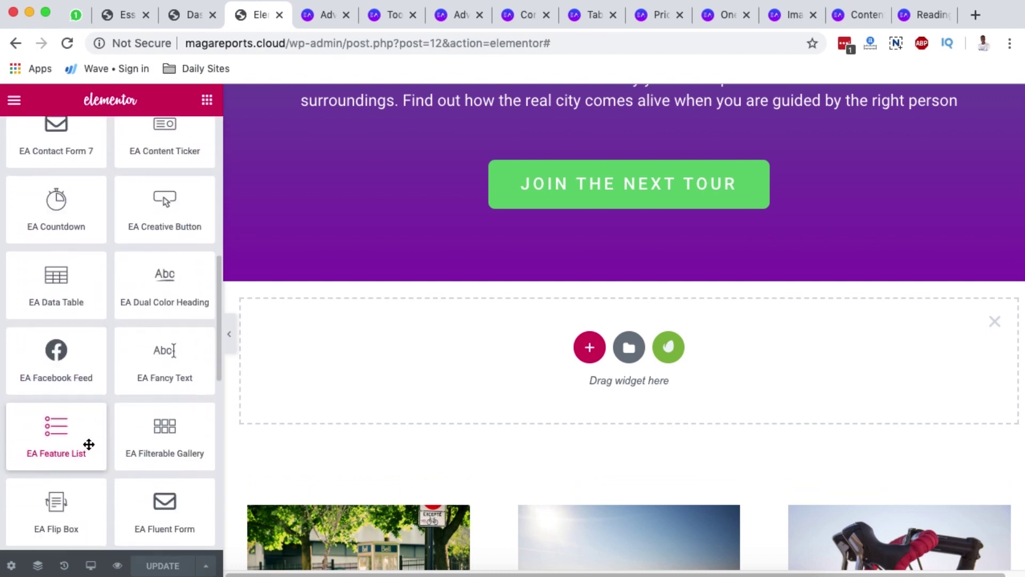
pyautogui.scroll(9, 90, 449)
pyautogui.scroll(10, 88, 447)
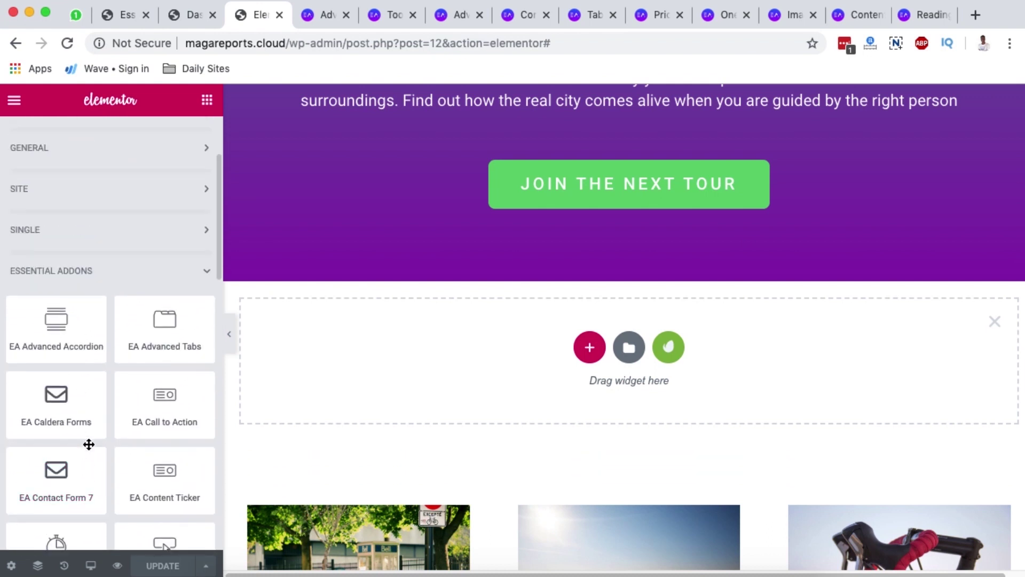
pyautogui.scroll(-3, 87, 447)
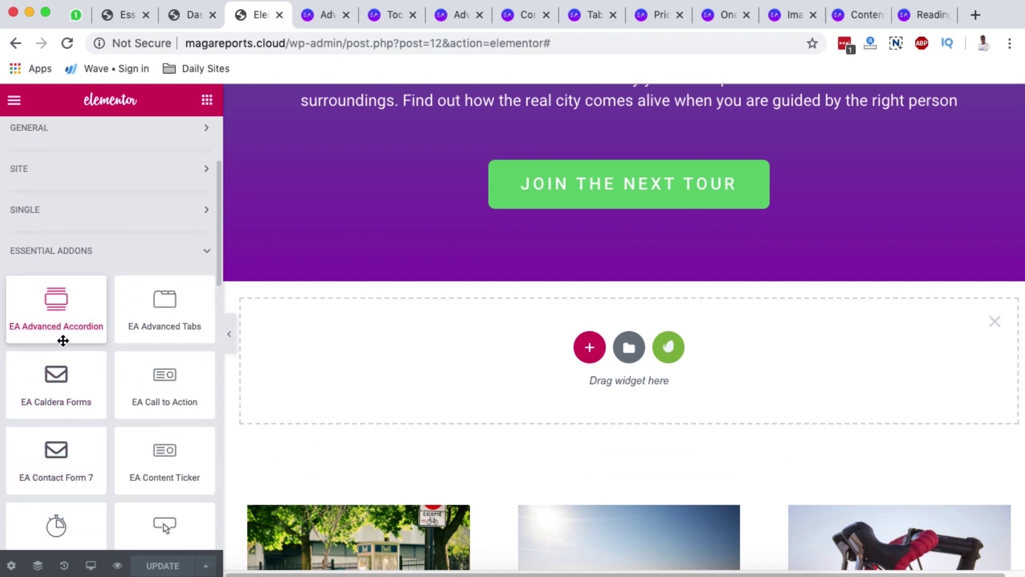
# Drop an EA Advanced Accordion into the empty section and test-expand its three tabs
pyautogui.moveTo(74, 323); pyautogui.dragTo(551, 380)
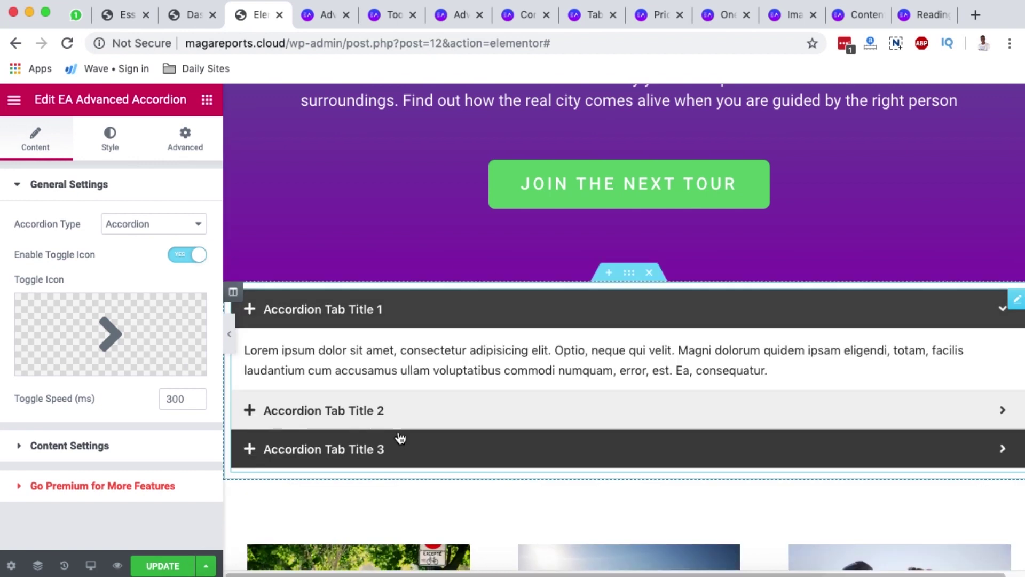
pyautogui.click(401, 438)
pyautogui.click(383, 353)
pyautogui.click(378, 309)
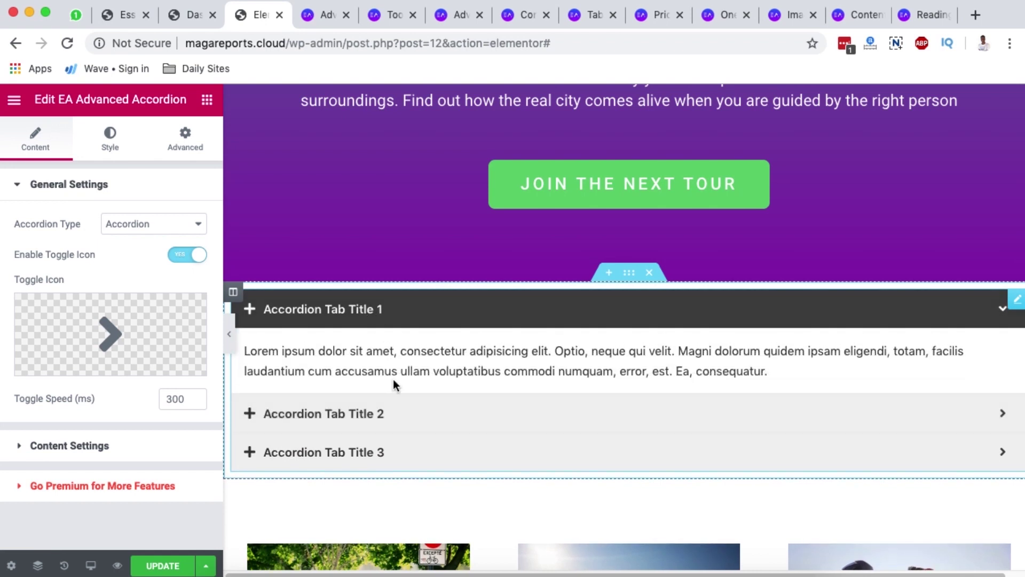
pyautogui.click(401, 425)
pyautogui.click(401, 462)
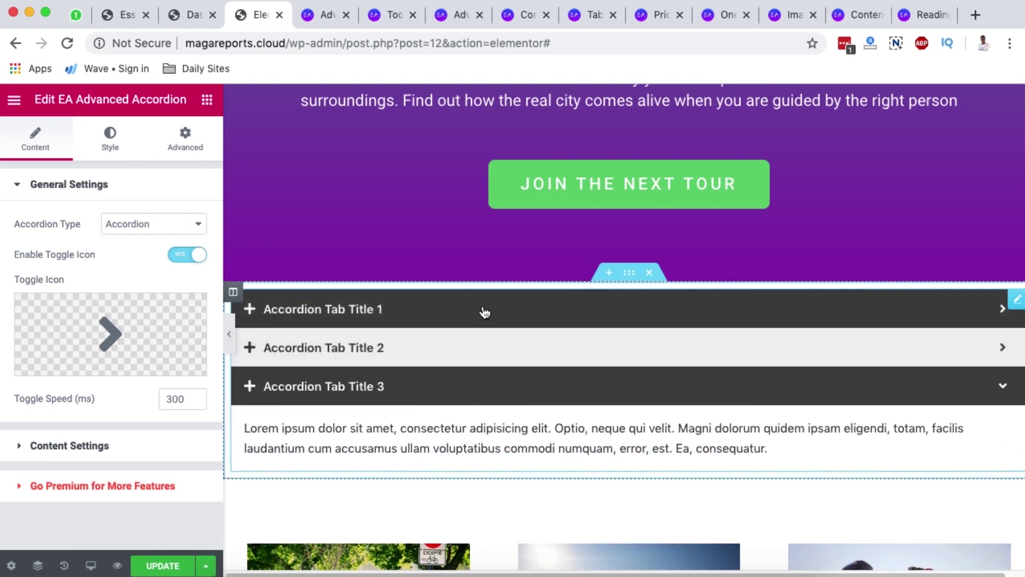
pyautogui.click(485, 311)
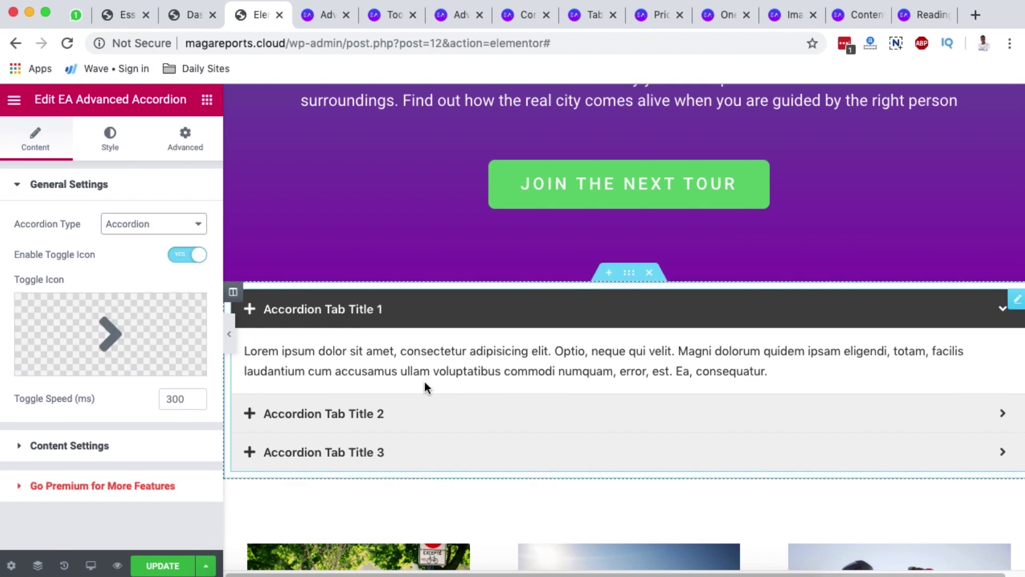
# Try the Toggle type, set the accordion type back to Accordion, and expand the first tab
pyautogui.click(158, 236)
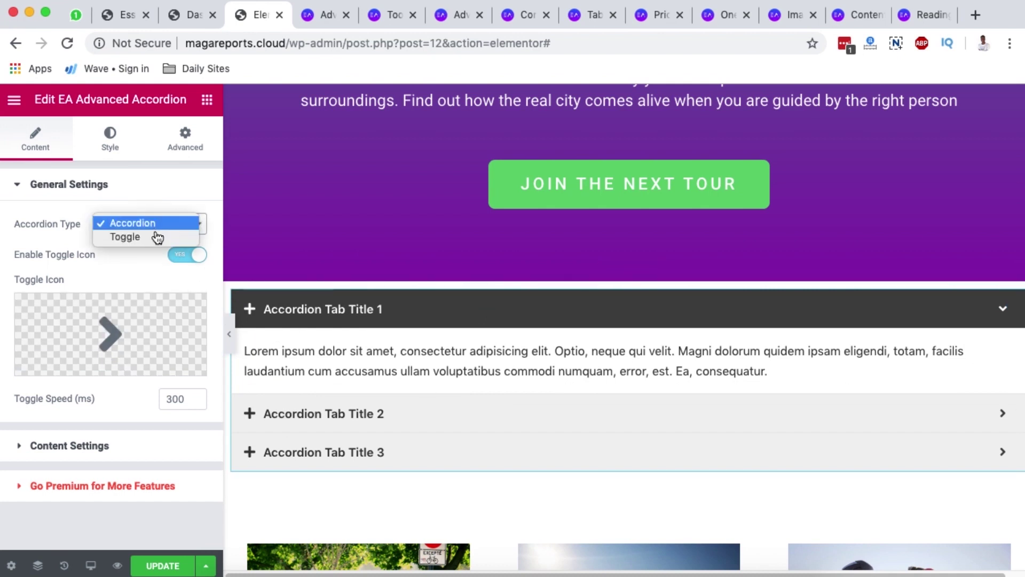
pyautogui.click(153, 237)
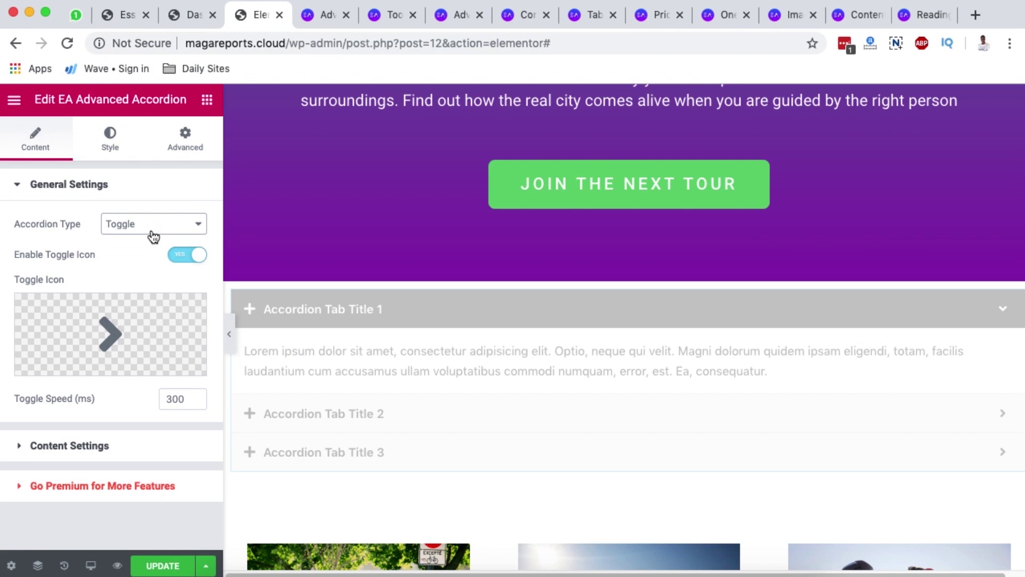
pyautogui.click(154, 236)
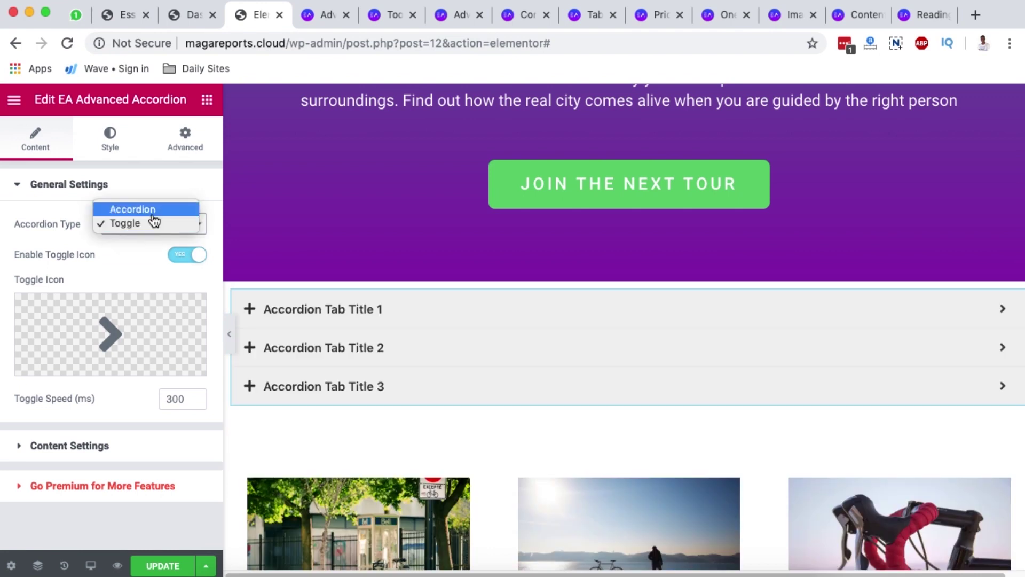
pyautogui.click(153, 212)
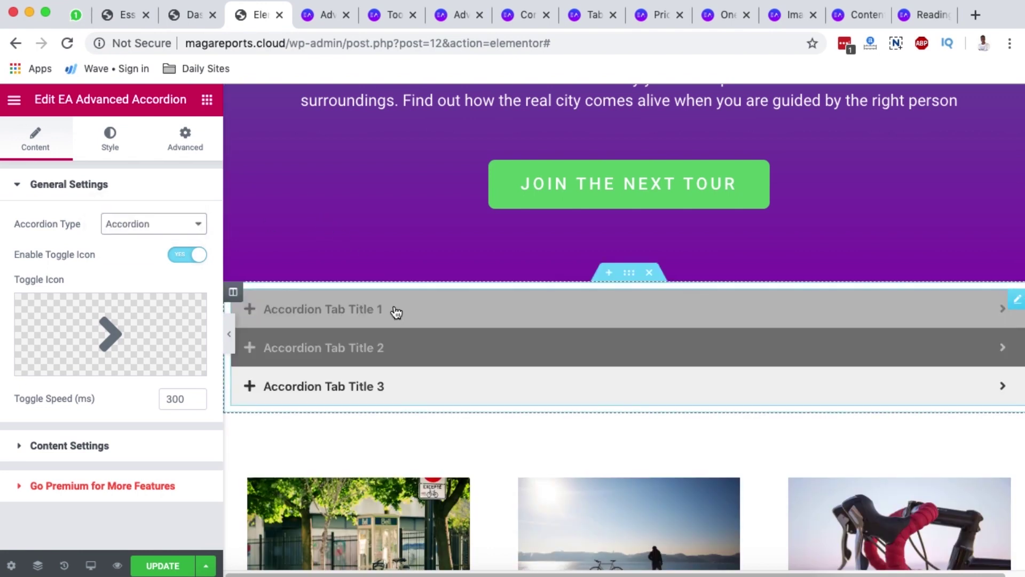
pyautogui.click(396, 313)
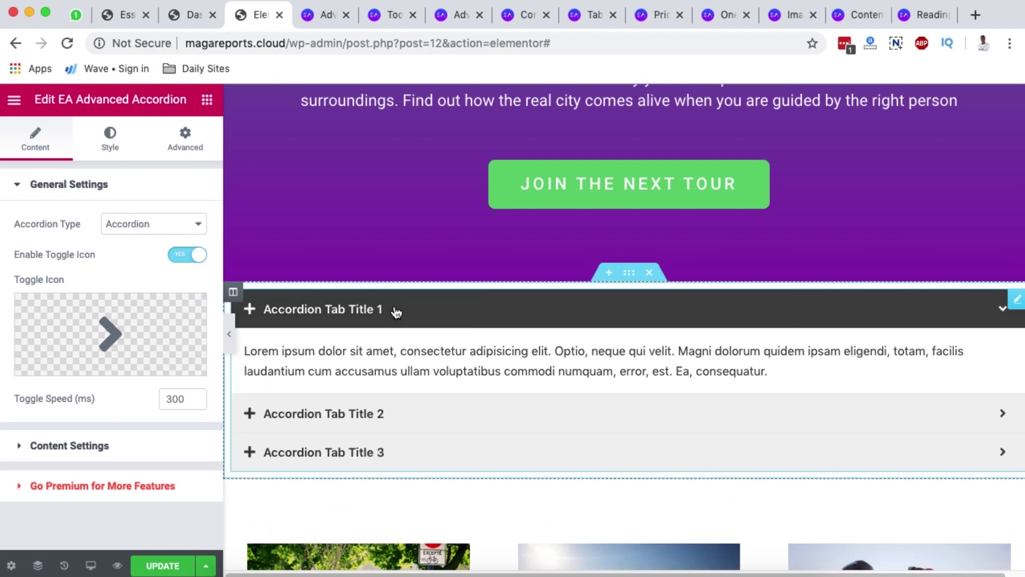
# Set the first repeater item's Tab Title to 'This is my first Tab Tittle'
pyautogui.moveTo(101, 305)
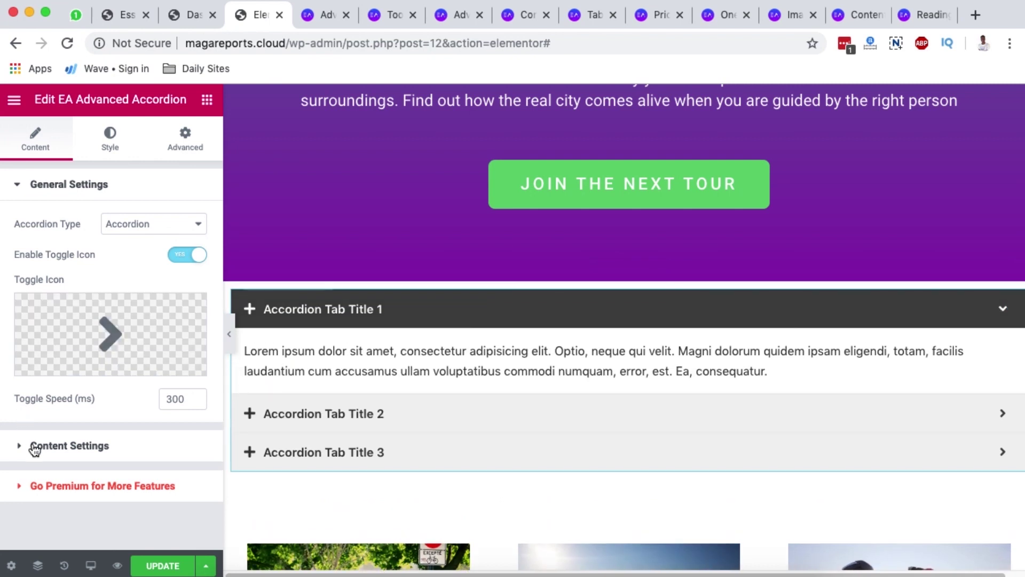
pyautogui.click(35, 447)
pyautogui.click(75, 288)
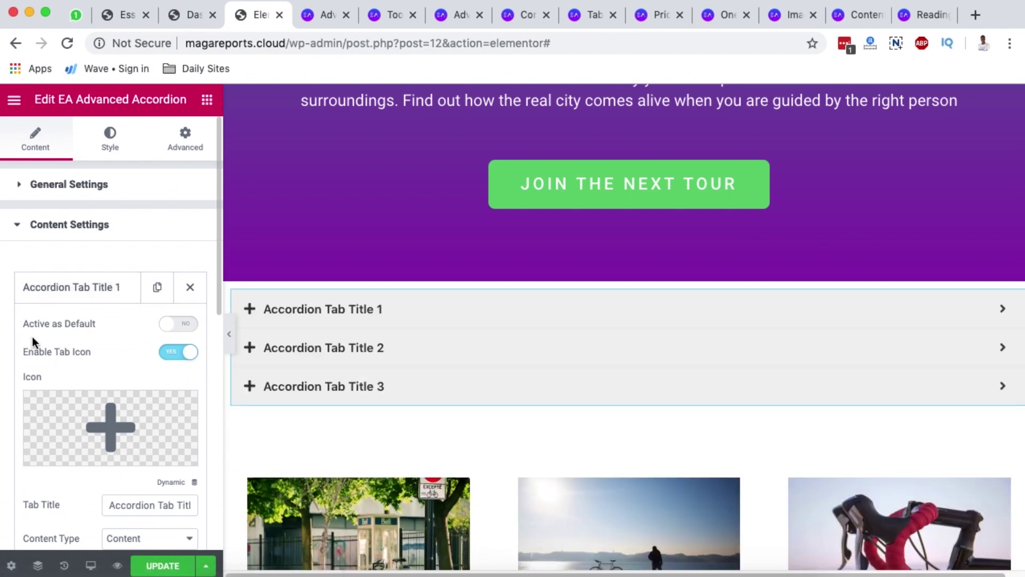
pyautogui.scroll(-5, 130, 321)
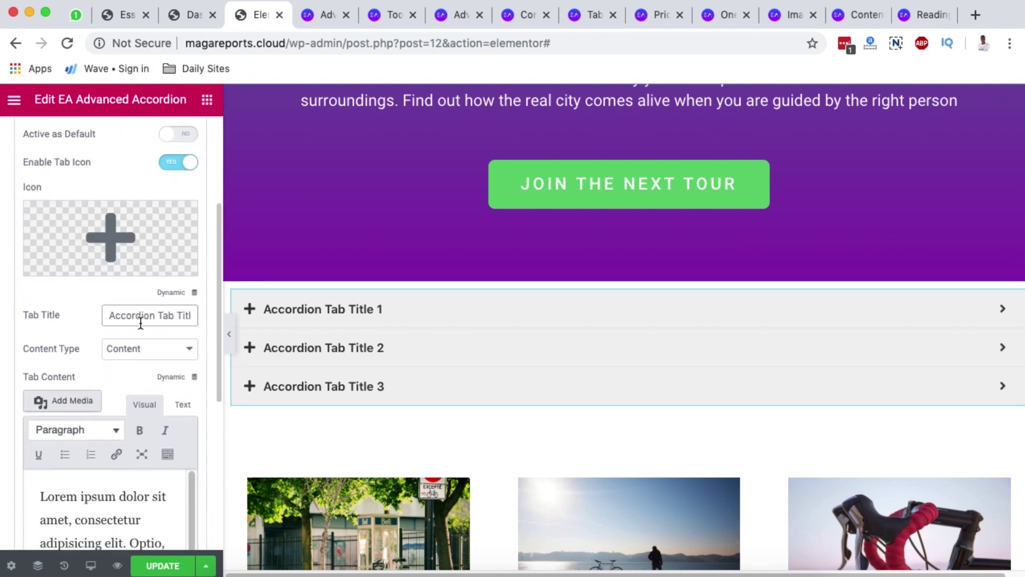
pyautogui.write('This')
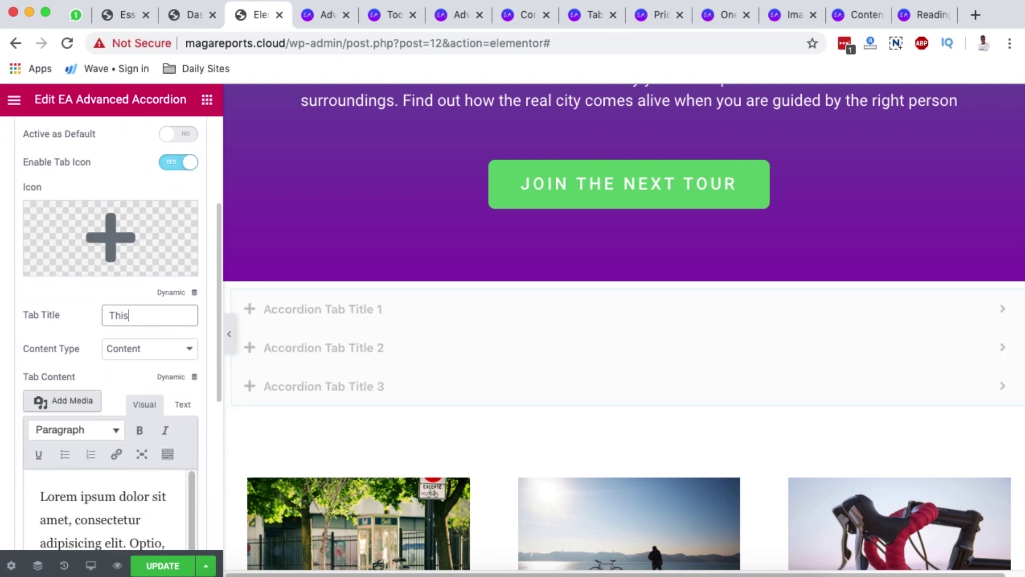
pyautogui.write(' is my fi')
pyautogui.press('BackSpace')
pyautogui.write('my f')
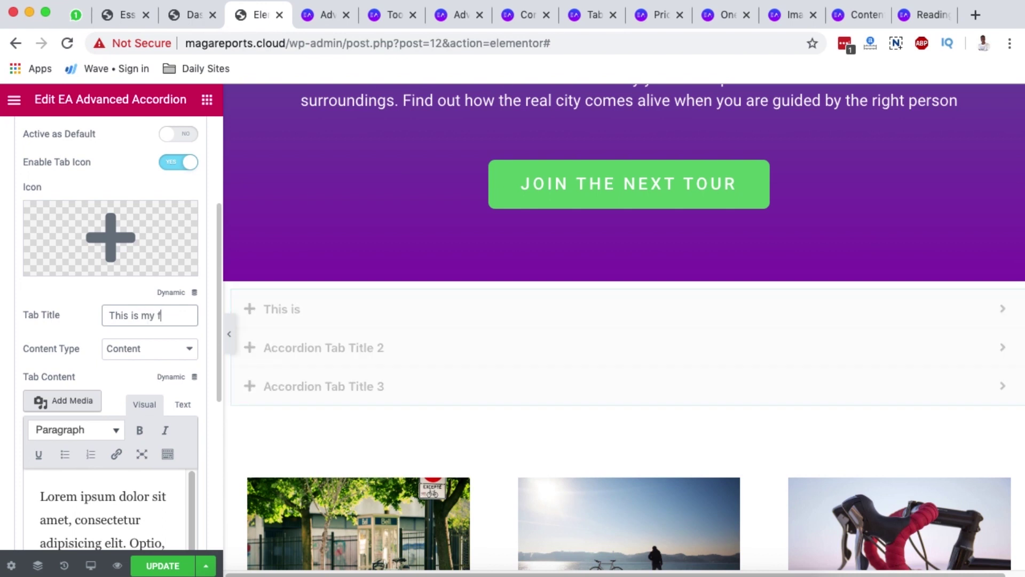
pyautogui.write('irst Tab Tittle')
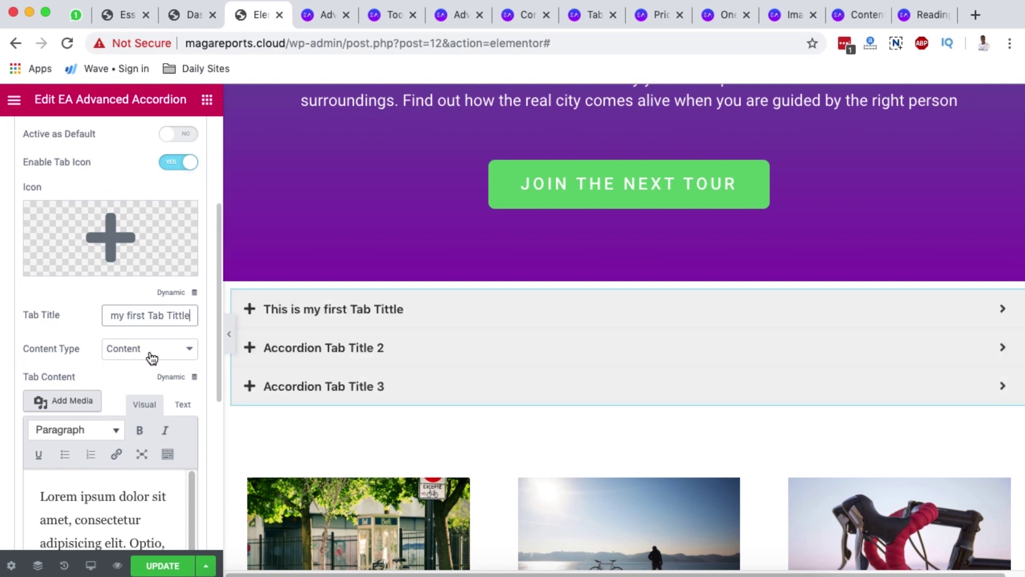
pyautogui.click(152, 356)
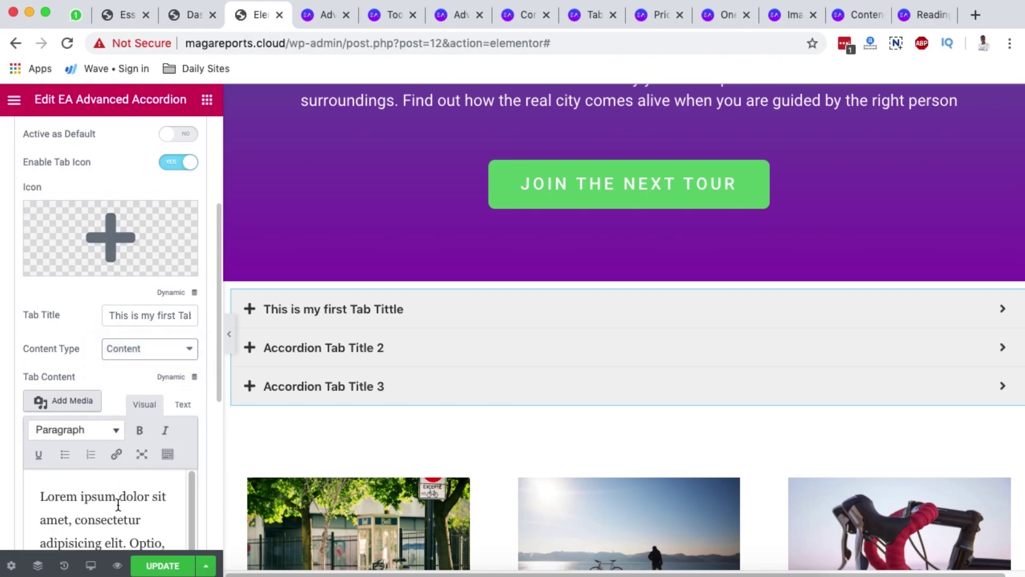
pyautogui.scroll(-5, 118, 505)
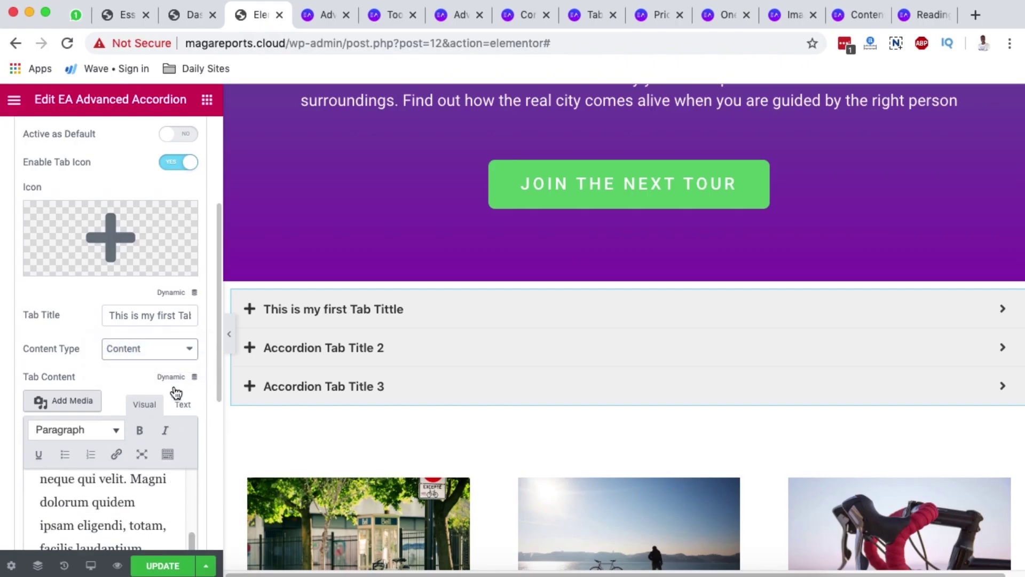
pyautogui.scroll(-4, 129, 495)
pyautogui.click(107, 324)
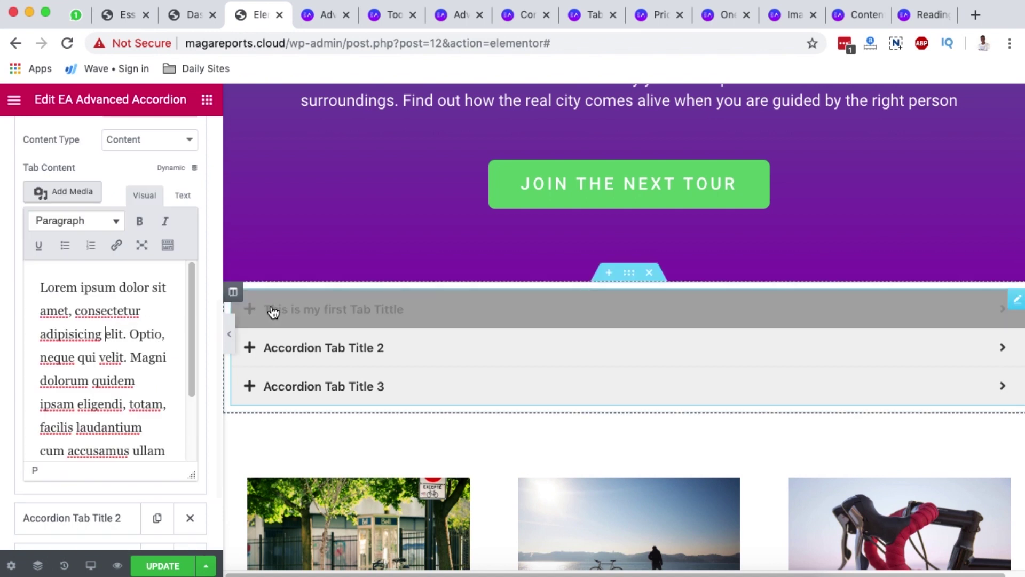
pyautogui.click(334, 311)
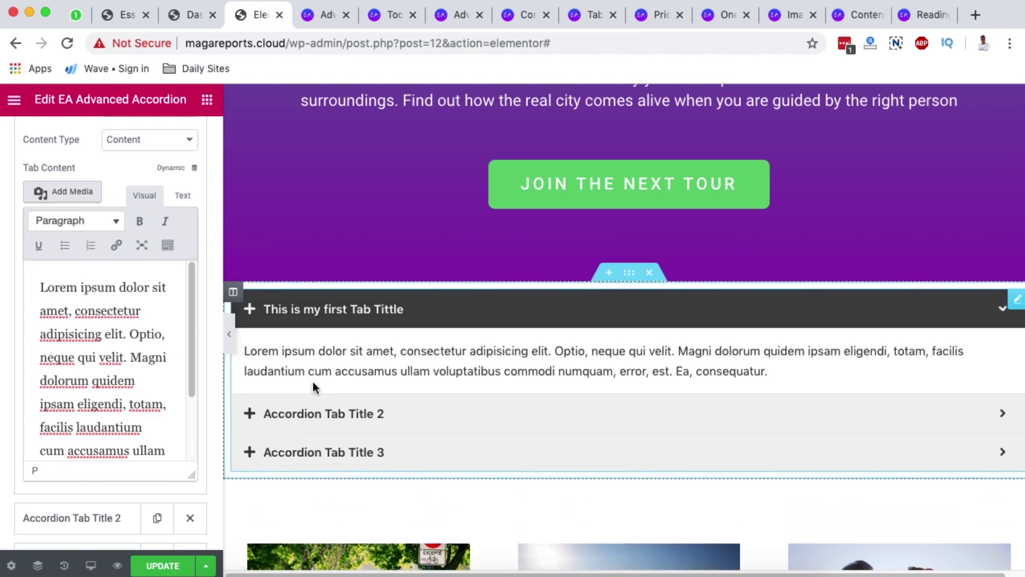
pyautogui.scroll(6, 198, 245)
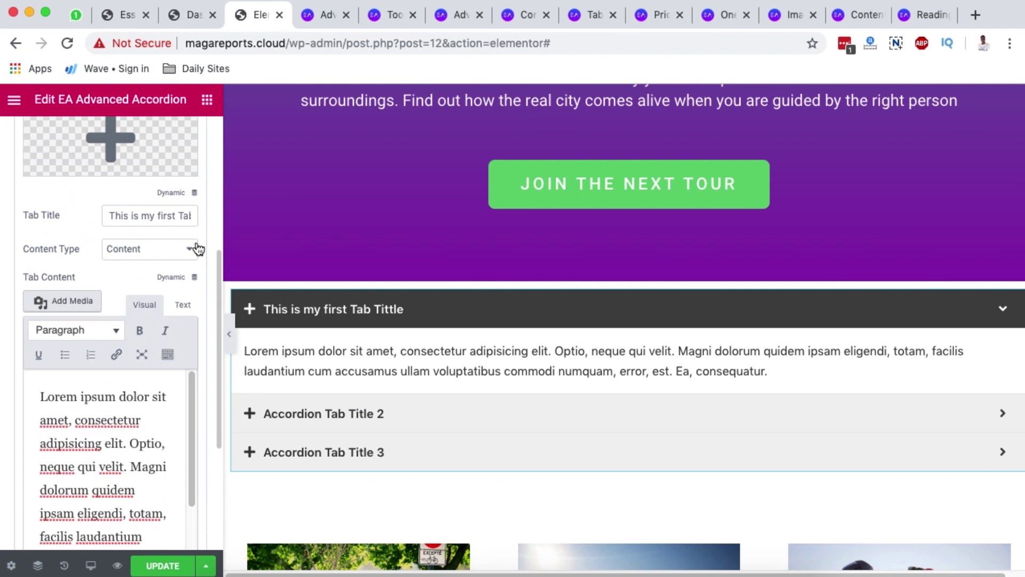
pyautogui.moveTo(107, 350)
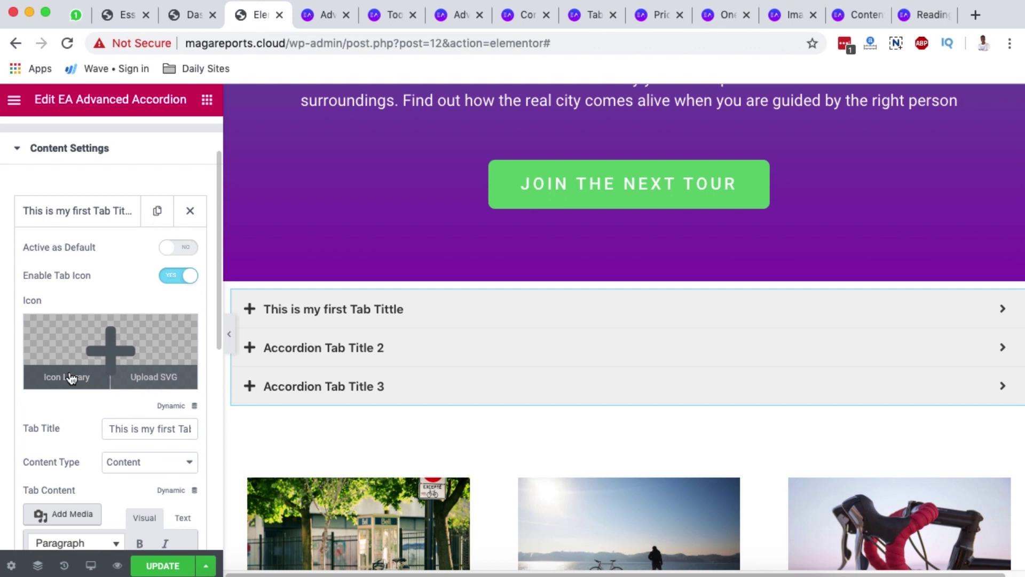
# Pick the toggle-switch icon from the Icon Library as the first tab's icon
pyautogui.click(67, 377)
pyautogui.scroll(-20, 589, 301)
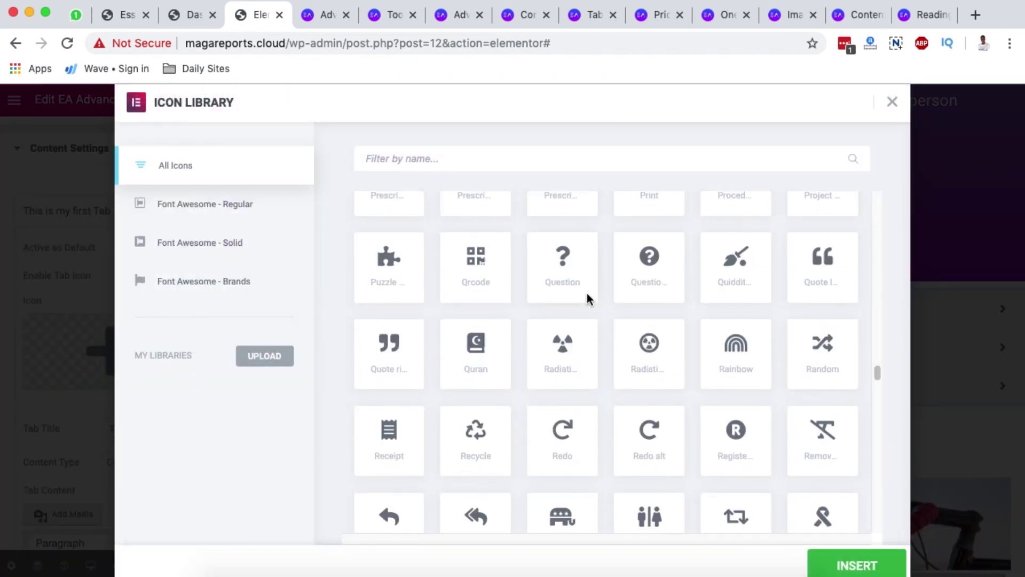
pyautogui.scroll(-3, 589, 301)
pyautogui.scroll(4, 589, 300)
pyautogui.scroll(-6, 589, 300)
pyautogui.scroll(-3, 589, 301)
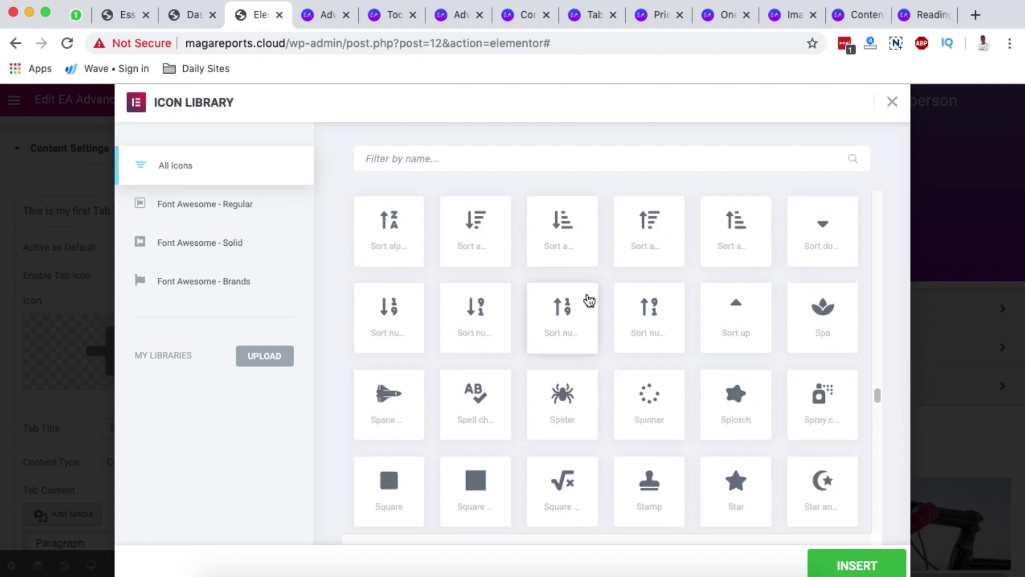
pyautogui.scroll(-10, 589, 301)
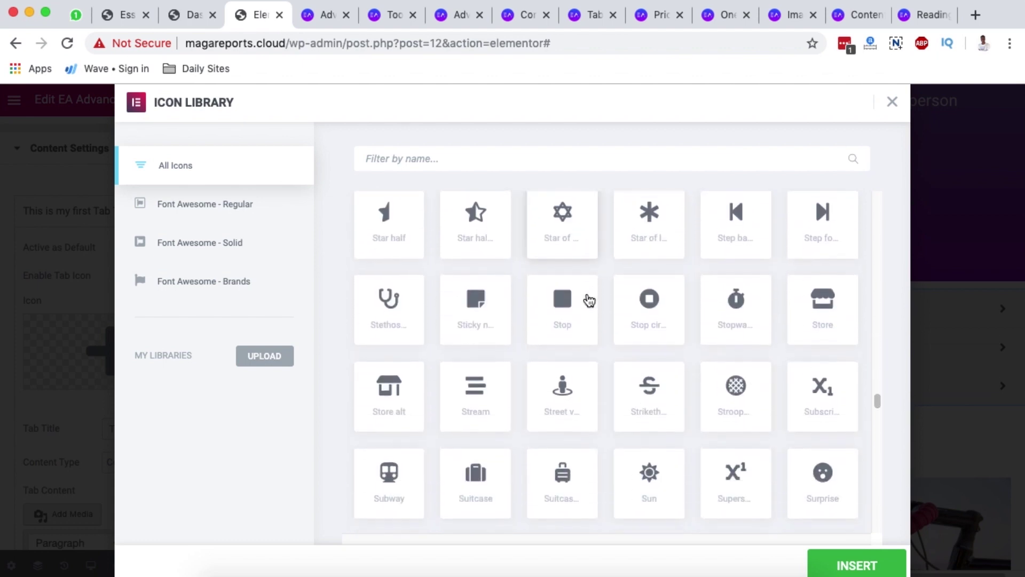
pyautogui.scroll(-18, 589, 301)
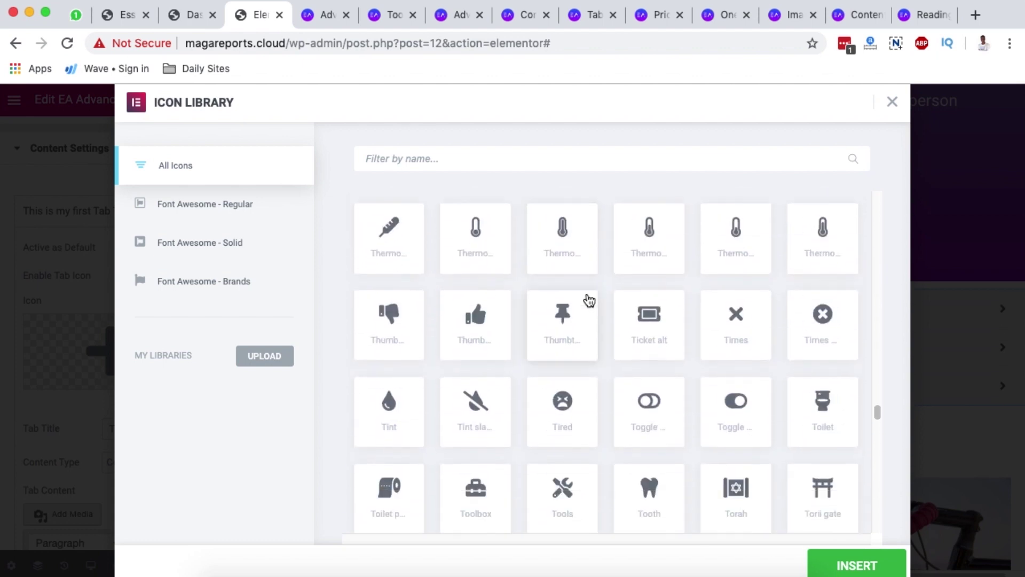
pyautogui.scroll(5, 589, 301)
pyautogui.scroll(-2, 589, 301)
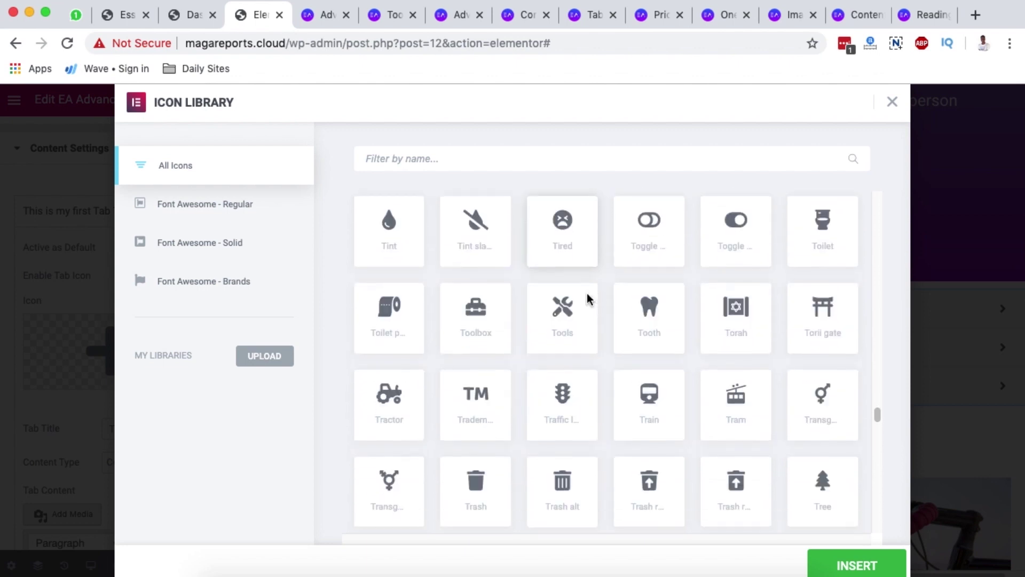
pyautogui.scroll(1, 588, 298)
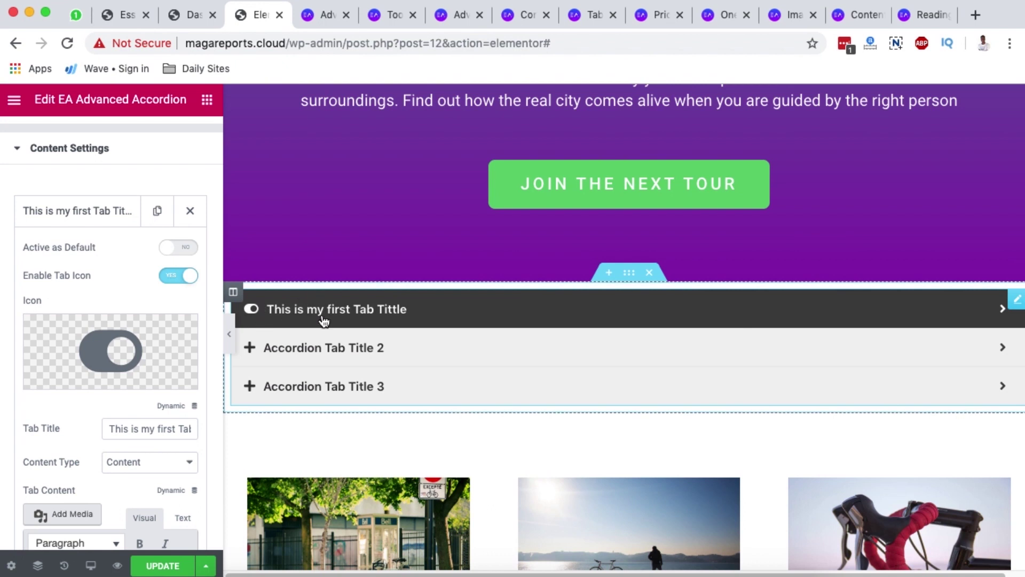
# Duplicate repeater items, including copies of the first toggle-icon tab, until the accordion has six tabs
pyautogui.scroll(-3, 136, 440)
pyautogui.scroll(-1, 136, 440)
pyautogui.scroll(5, 140, 328)
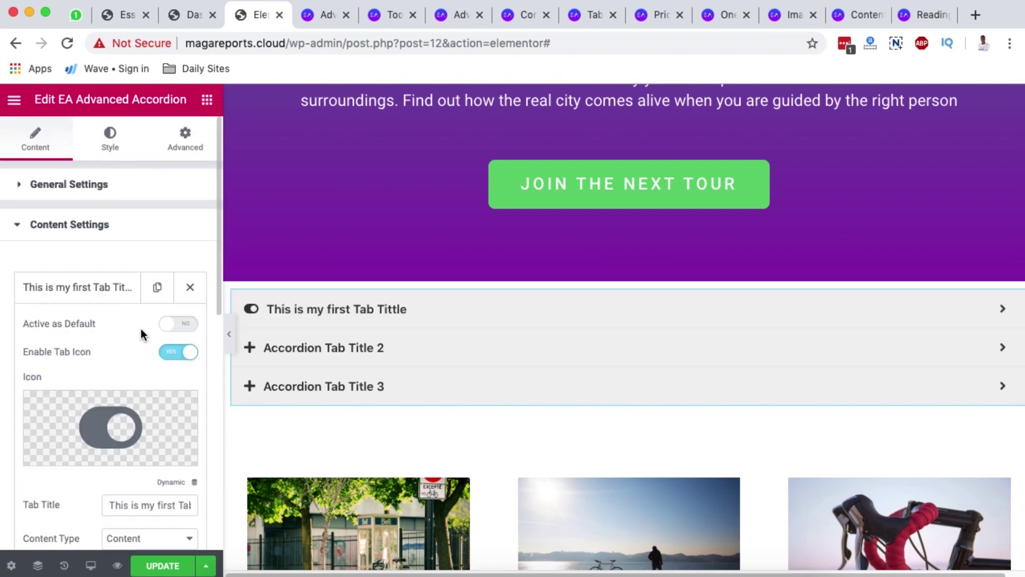
pyautogui.click(82, 291)
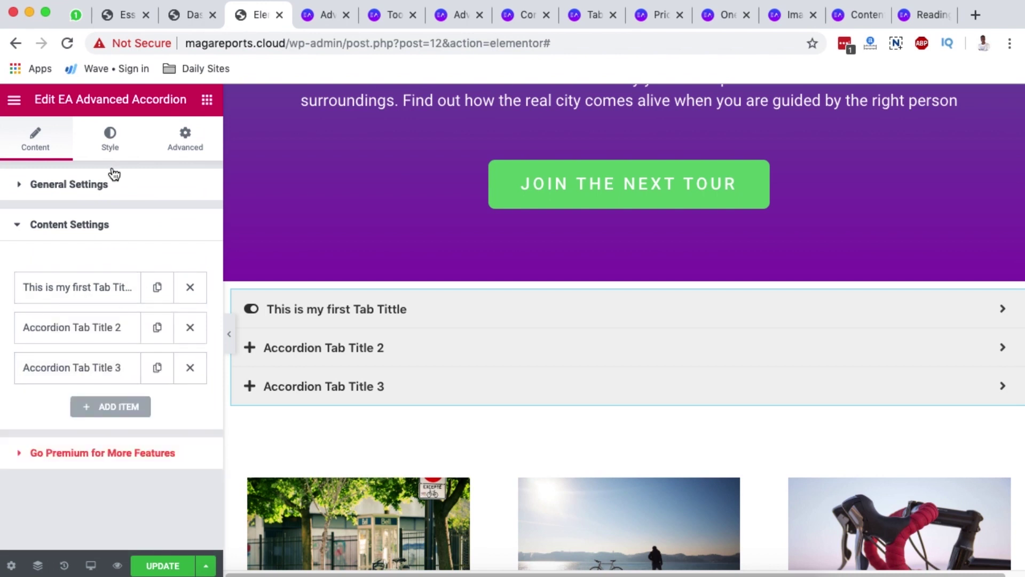
pyautogui.click(122, 327)
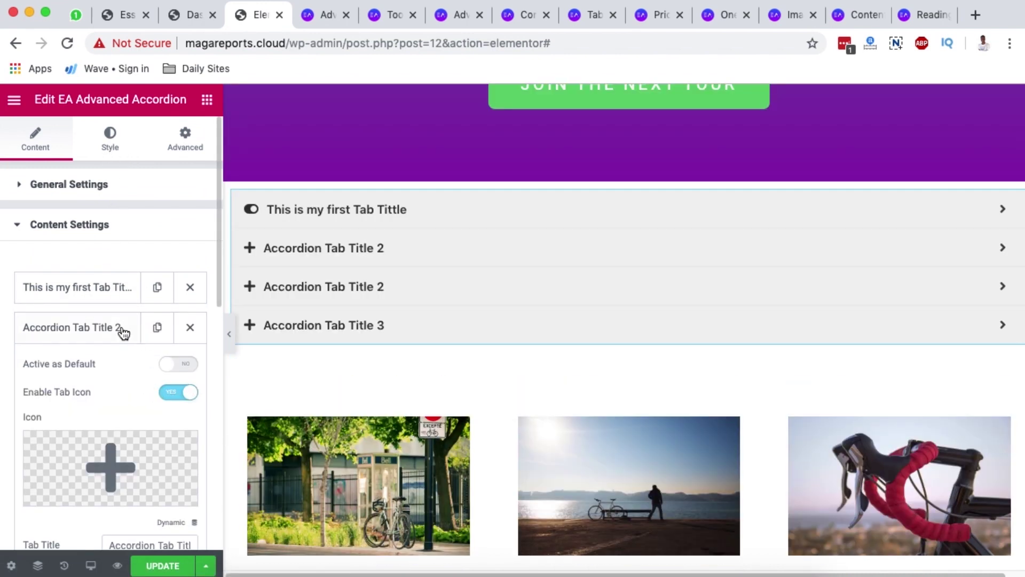
pyautogui.click(123, 331)
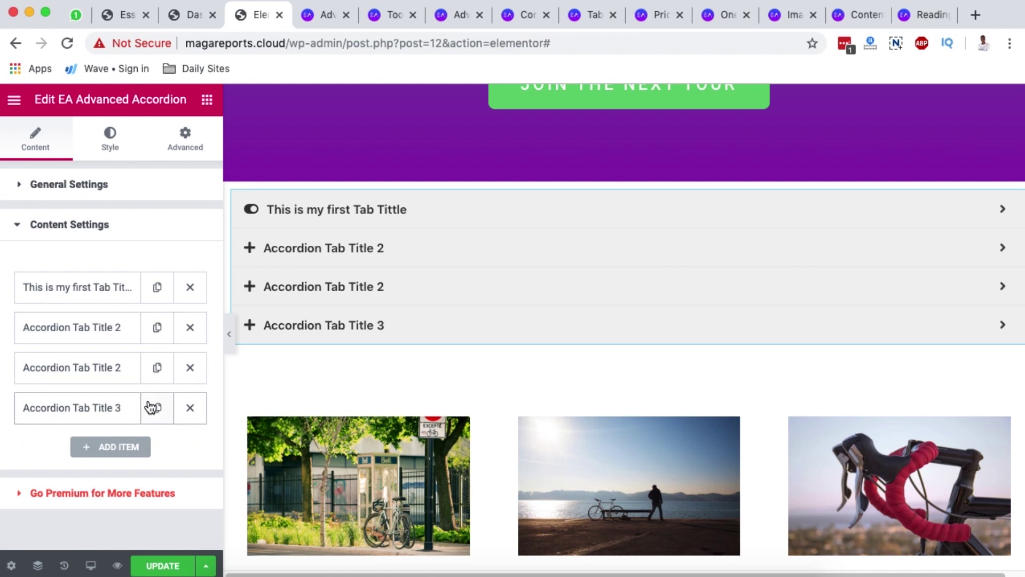
pyautogui.click(157, 408)
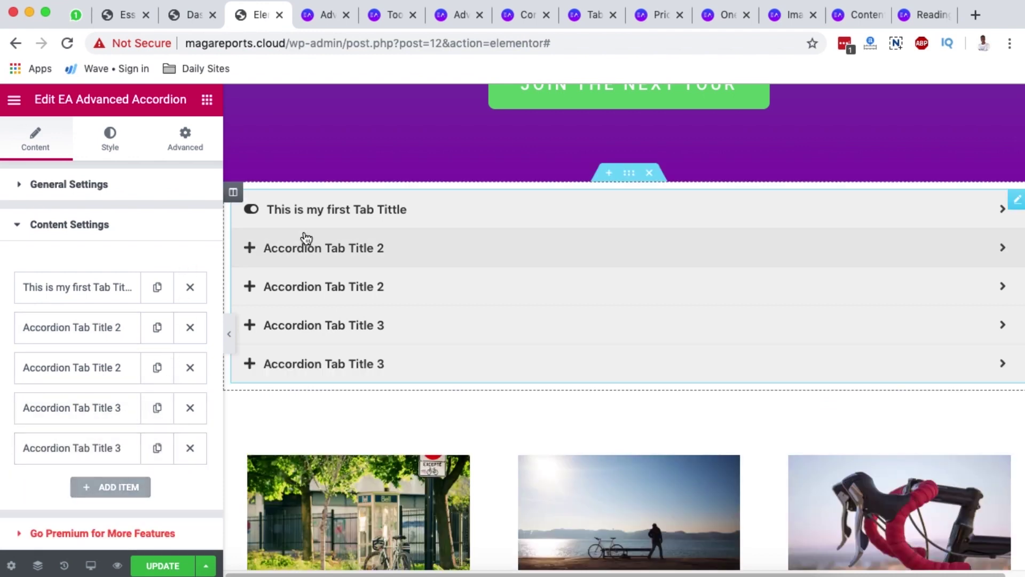
pyautogui.click(106, 287)
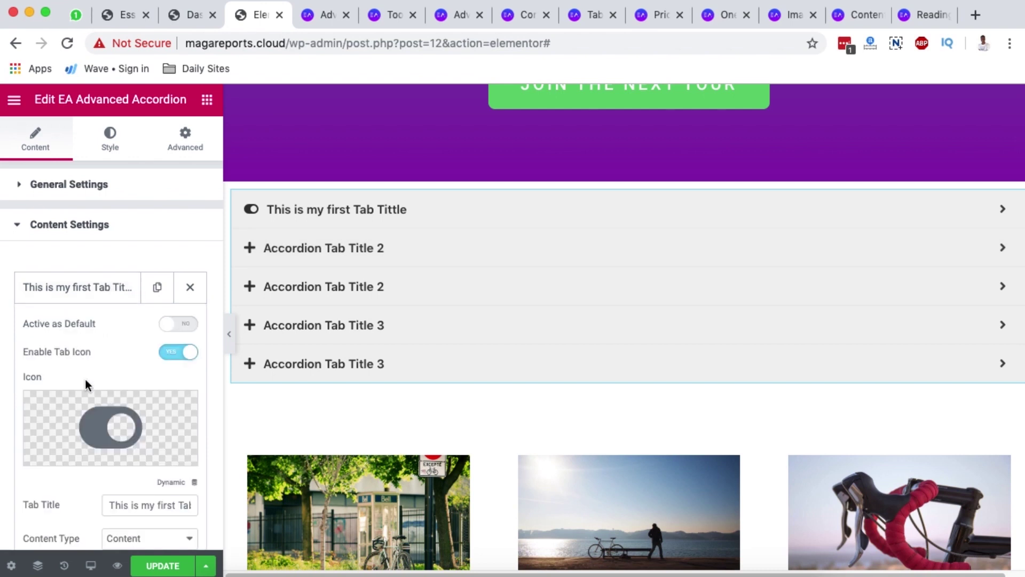
pyautogui.moveTo(123, 302); pyautogui.dragTo(127, 485)
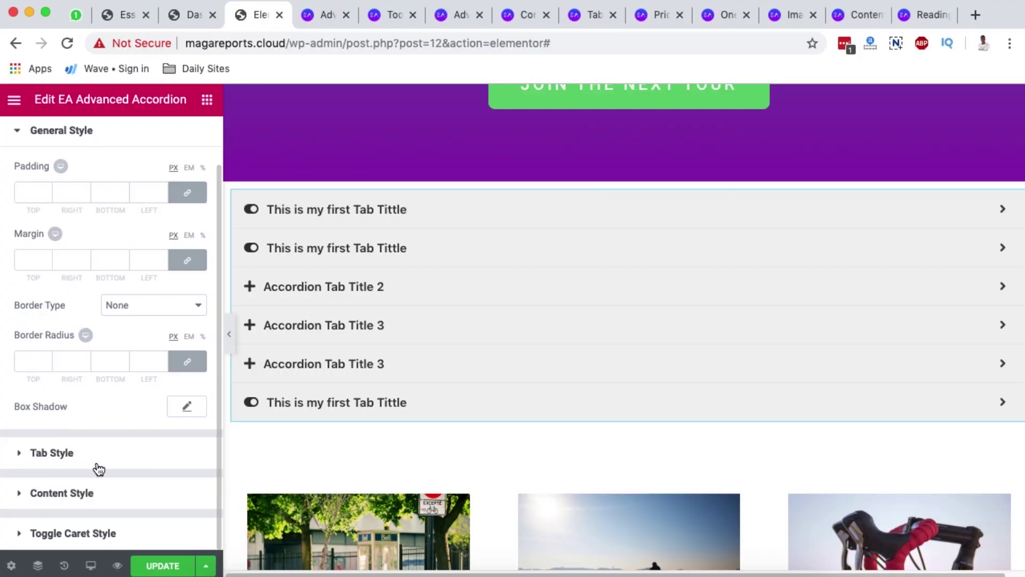
# Set the accordion tab title text colour to the green #23a455 in the Style settings
pyautogui.click(85, 452)
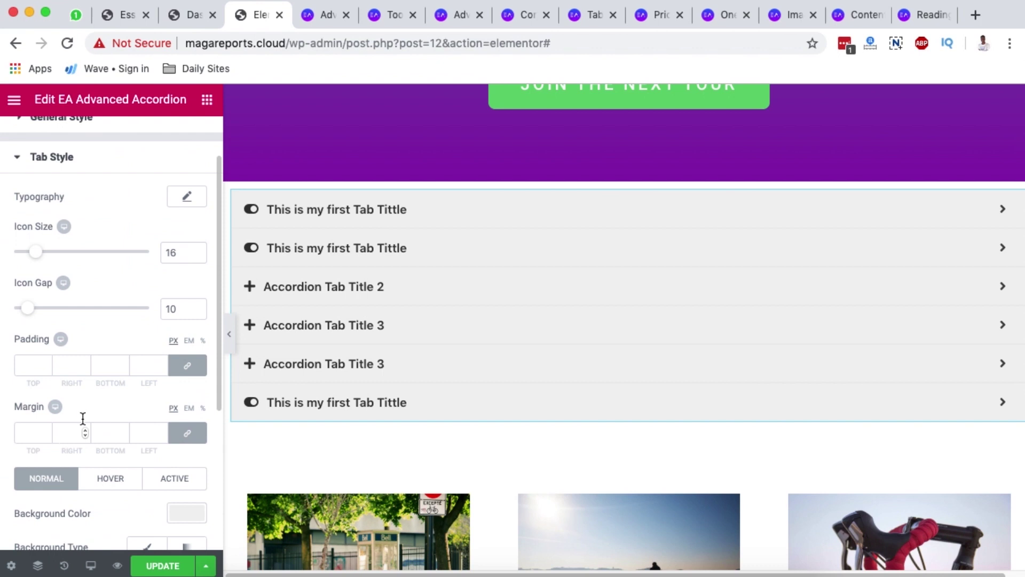
pyautogui.scroll(-5, 139, 327)
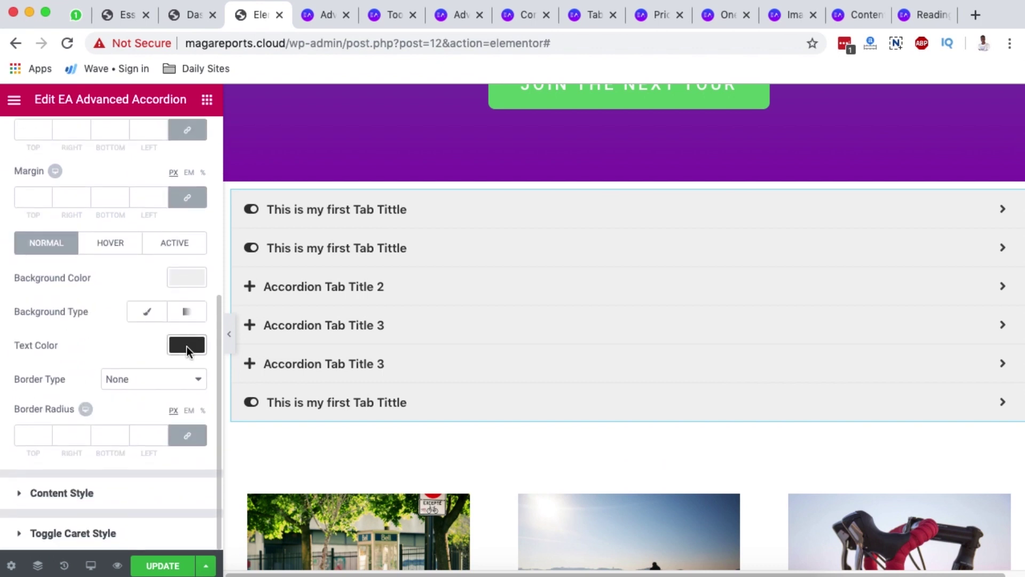
pyautogui.click(187, 344)
pyautogui.click(89, 468)
pyautogui.click(153, 471)
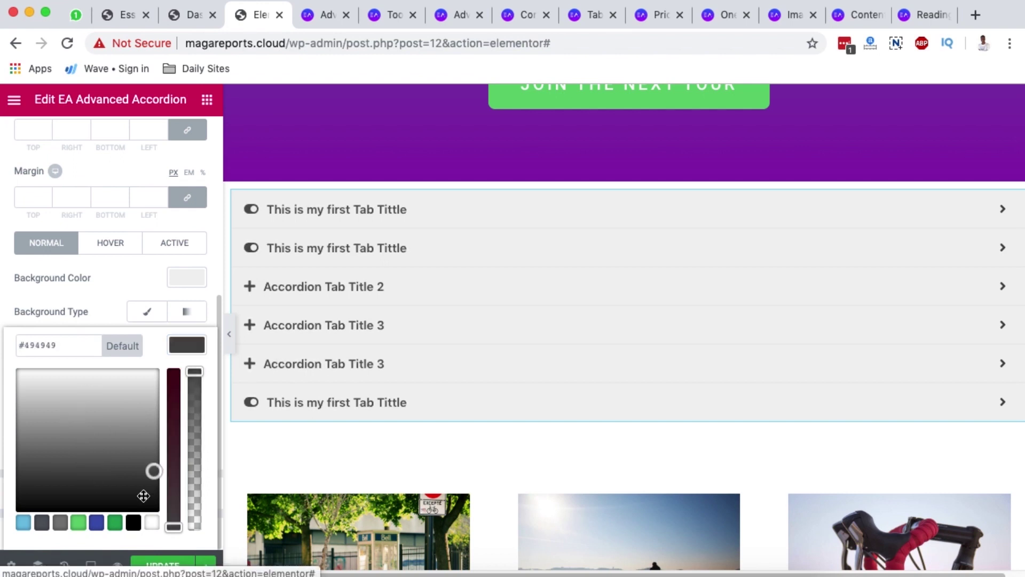
pyautogui.click(115, 522)
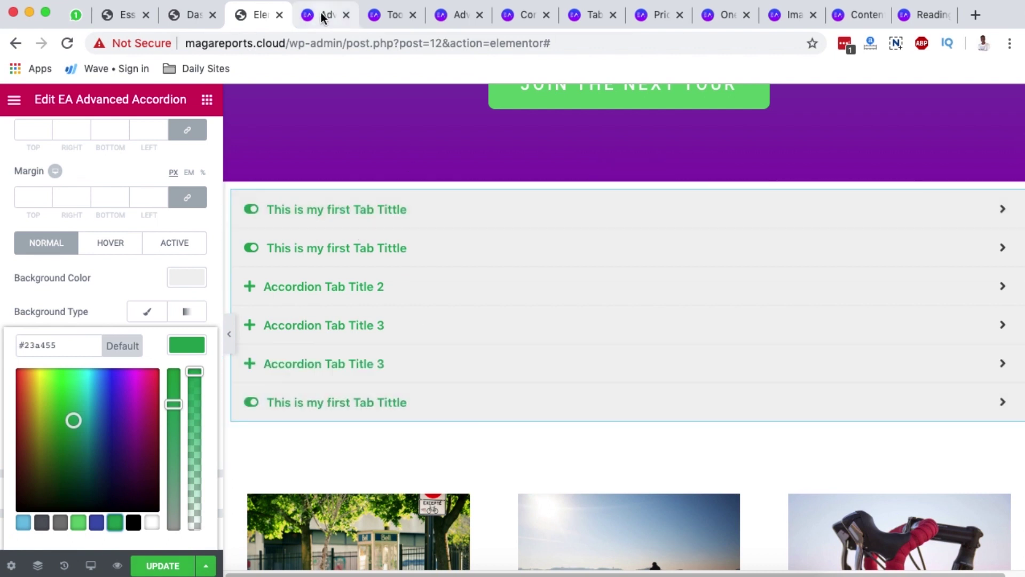
pyautogui.click(322, 17)
# Close the accordion demo tab and browse the Tooltip demo's icon and 'Hover Me!' examples
pyautogui.click(346, 17)
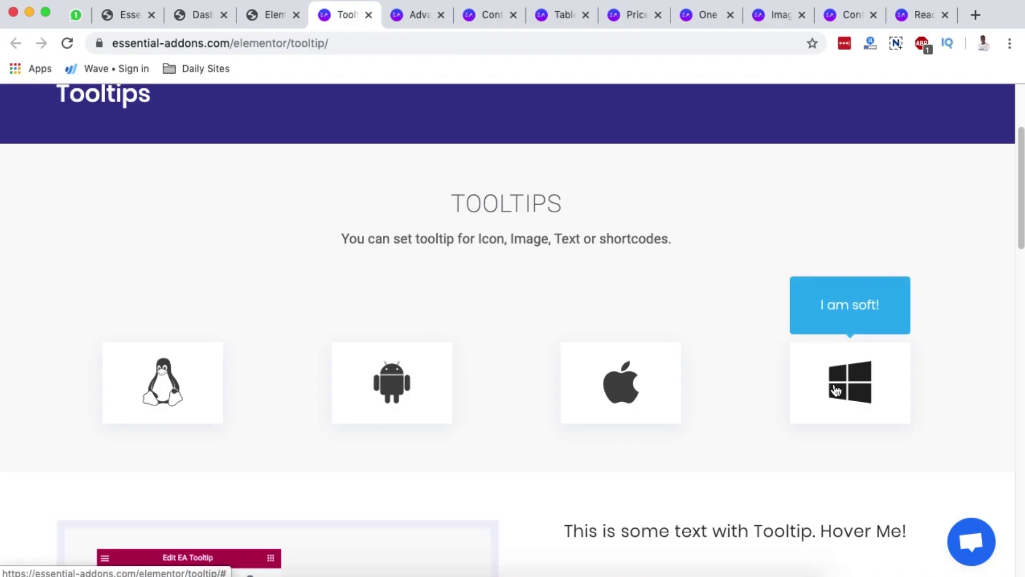
pyautogui.scroll(-2, 600, 383)
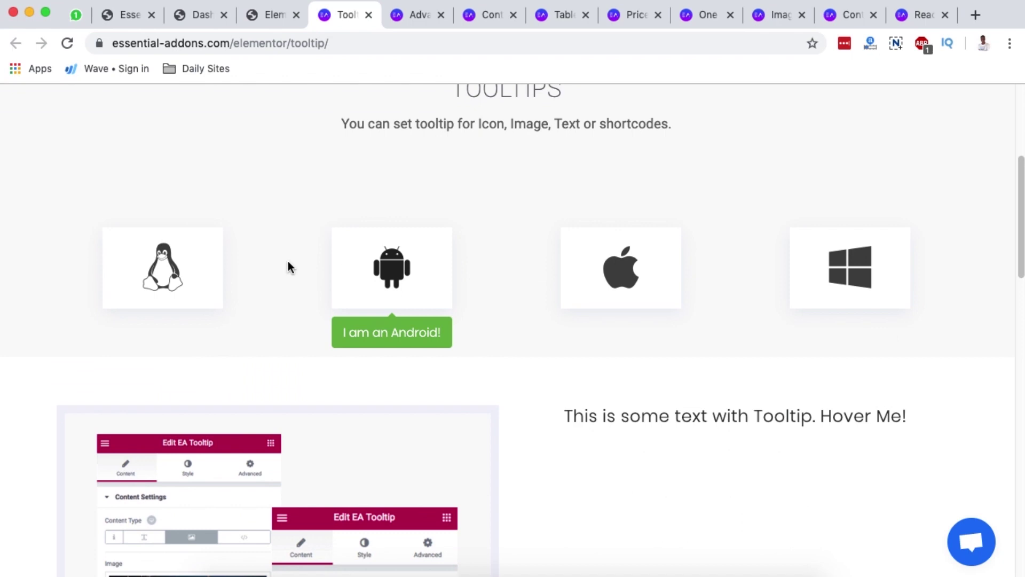
pyautogui.scroll(-5, 483, 408)
pyautogui.scroll(2, 484, 407)
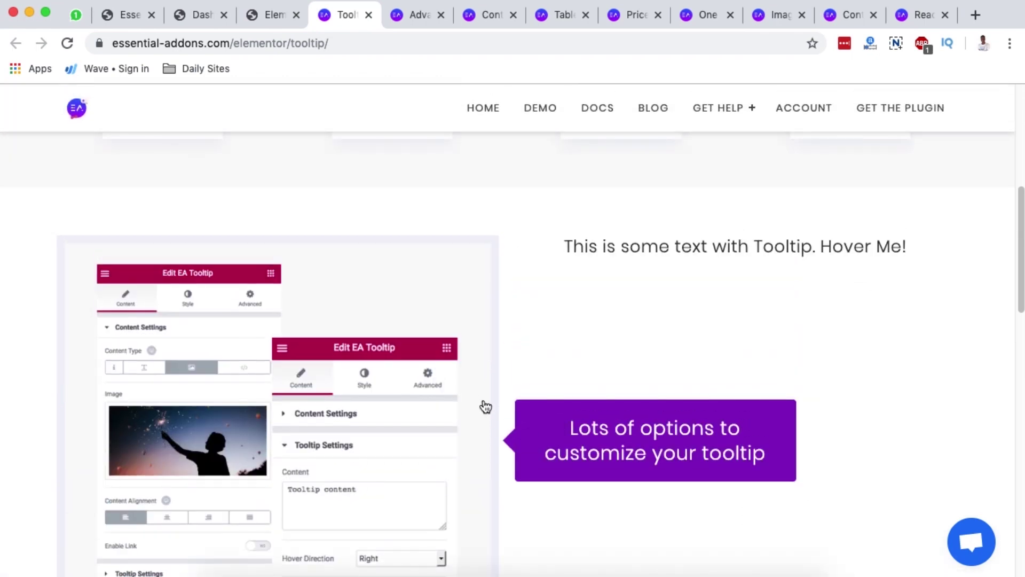
pyautogui.scroll(-1, 486, 408)
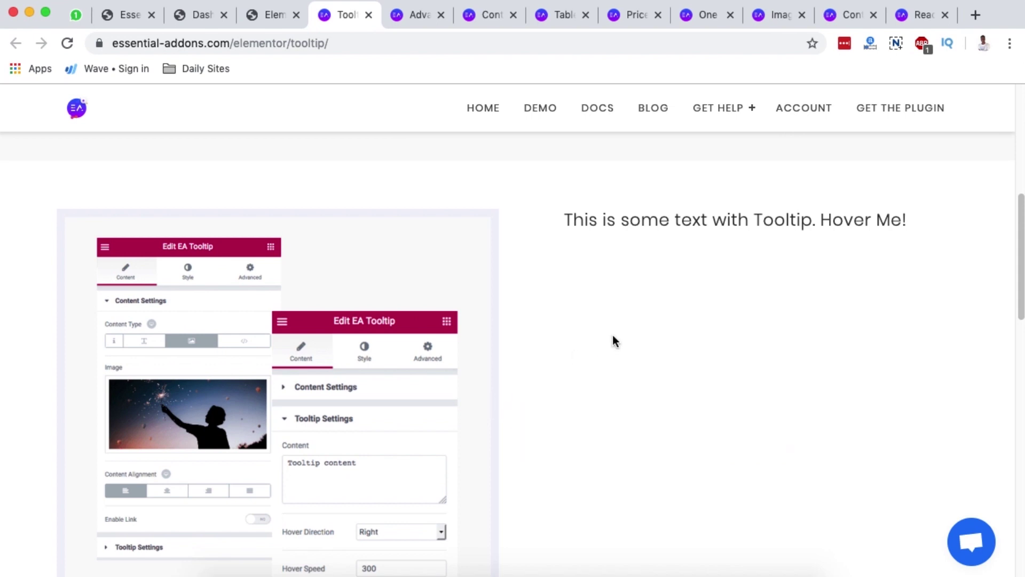
# Back in Elementor, drag an EA Tooltip widget from Essential Addons to just below the accordion
pyautogui.hotkey('ctrl', 'shift', 'Tab')
pyautogui.click(206, 103)
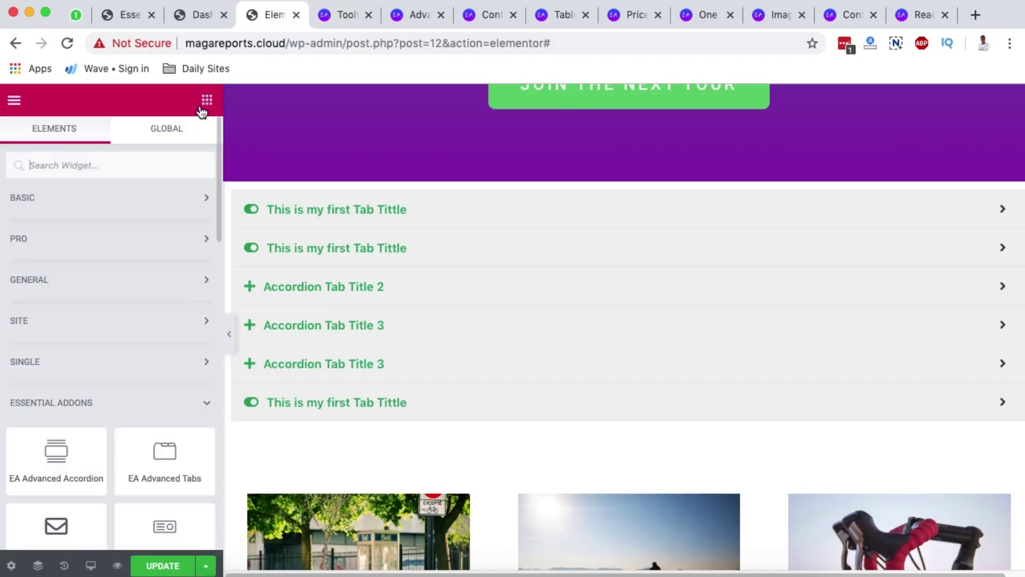
pyautogui.scroll(-10, 129, 430)
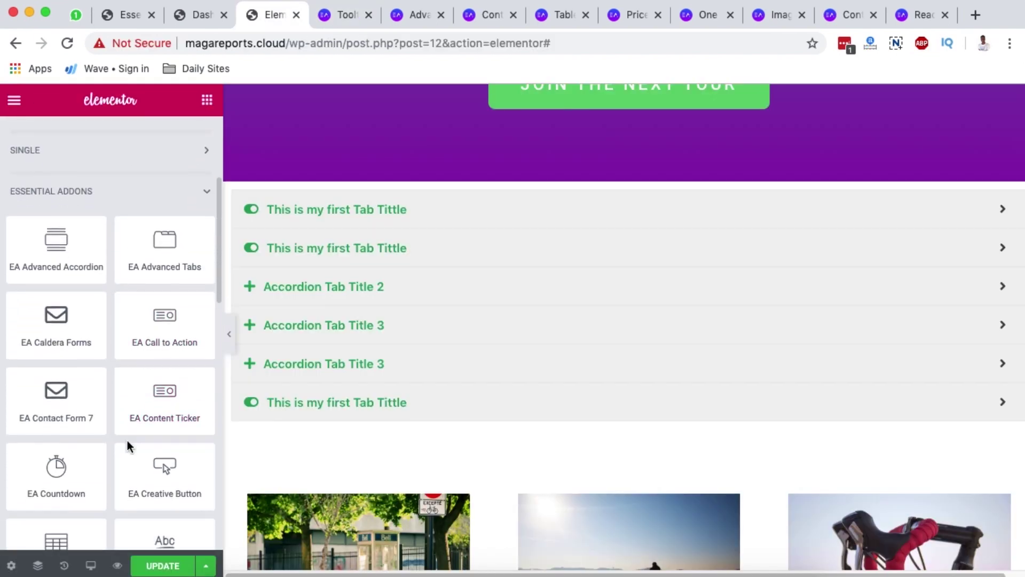
pyautogui.scroll(-11, 129, 443)
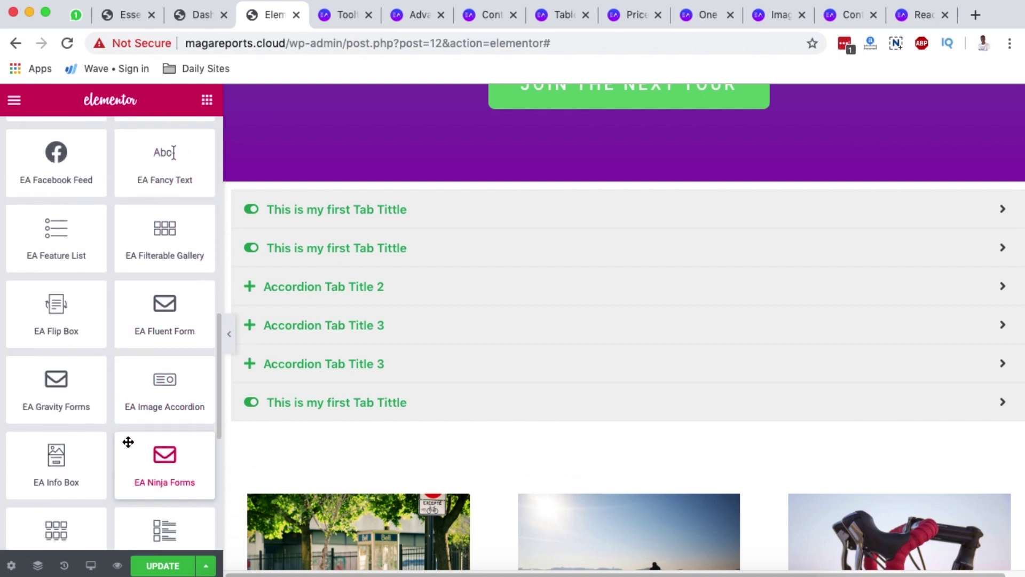
pyautogui.scroll(-5, 128, 443)
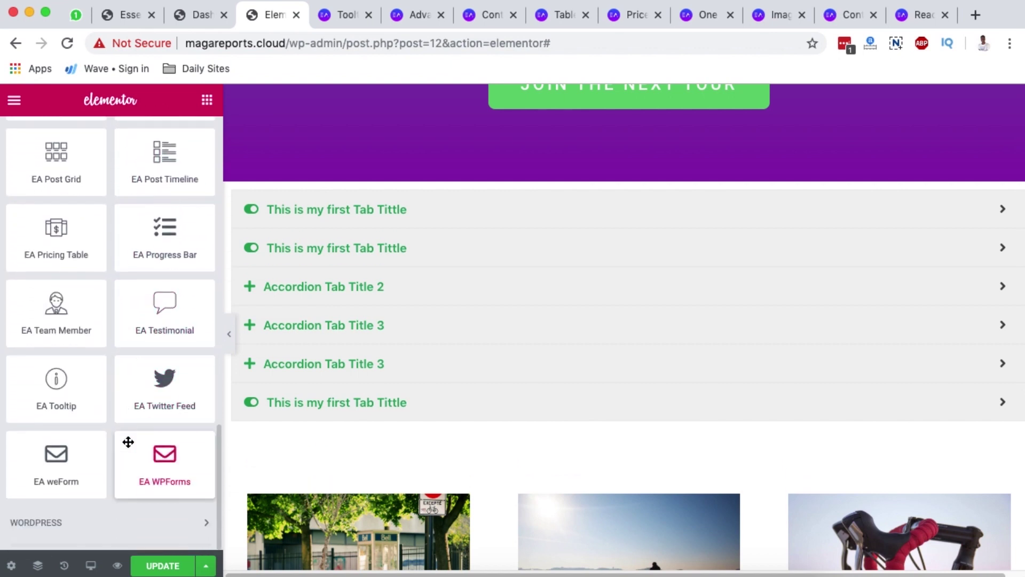
pyautogui.moveTo(31, 377); pyautogui.dragTo(523, 474)
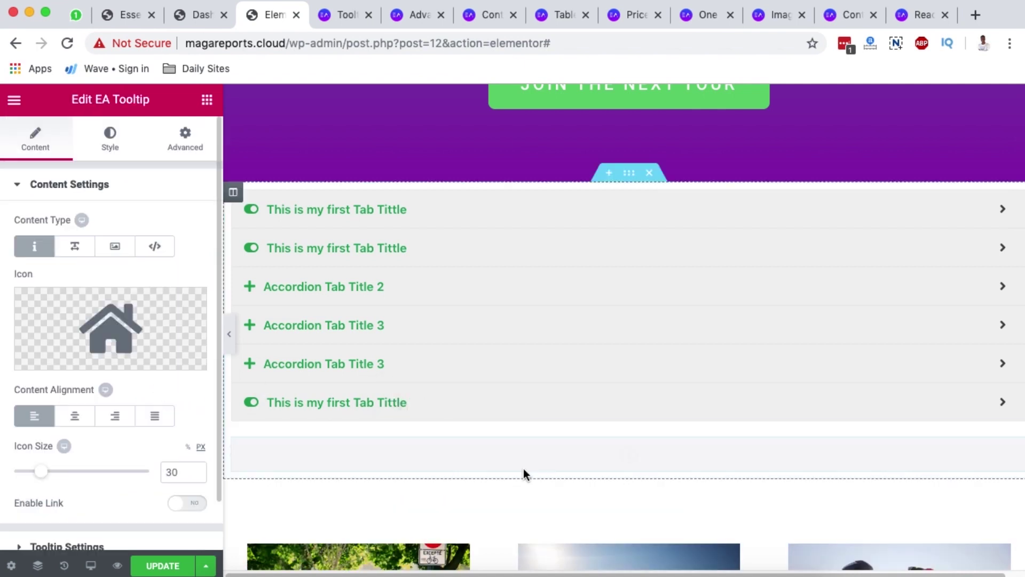
pyautogui.scroll(-2, 525, 474)
pyautogui.moveTo(294, 380)
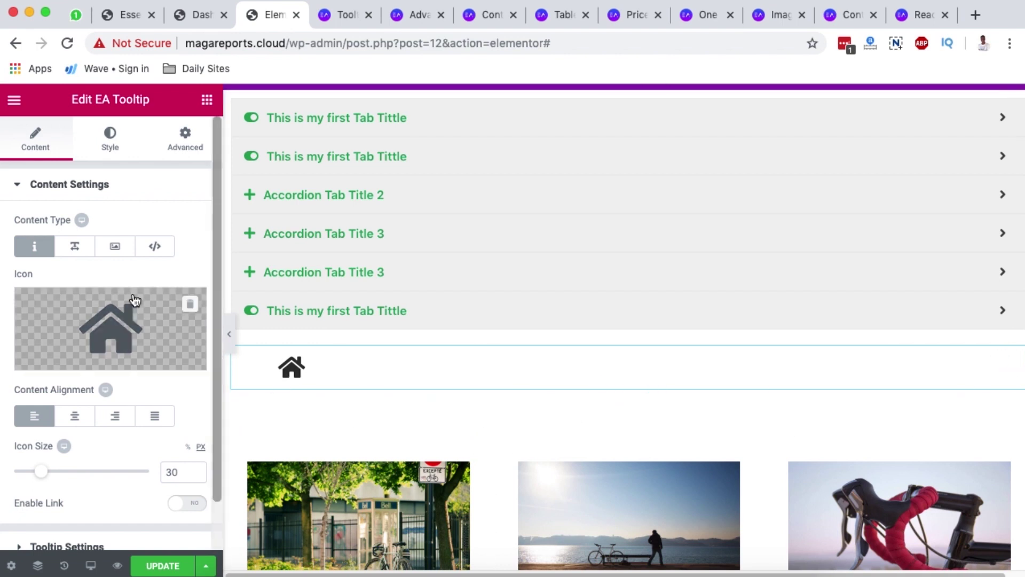
# Set the tooltip's content type to Image and insert the woman-with-glasses portrait from the Media Library
pyautogui.click(112, 252)
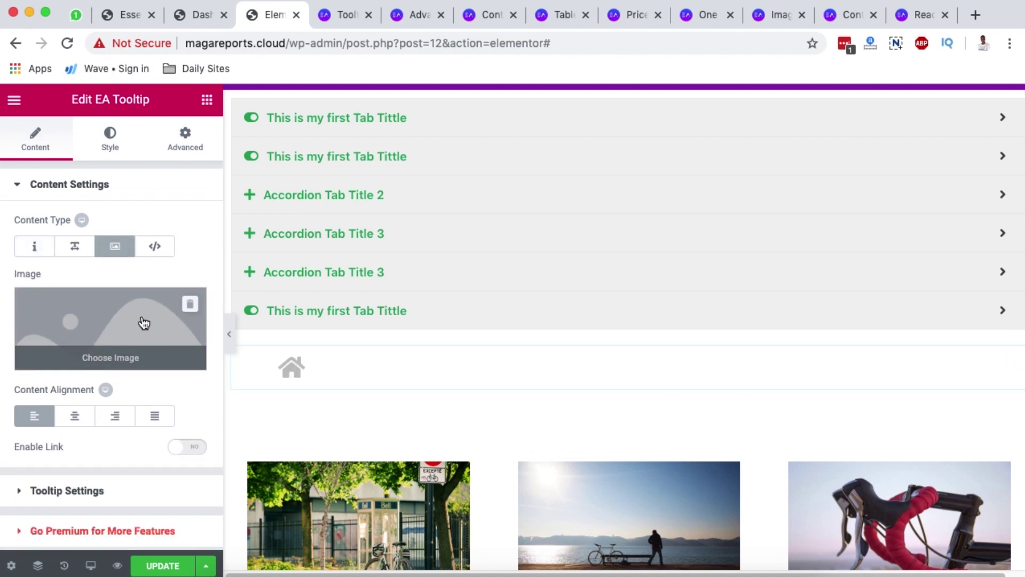
pyautogui.click(143, 323)
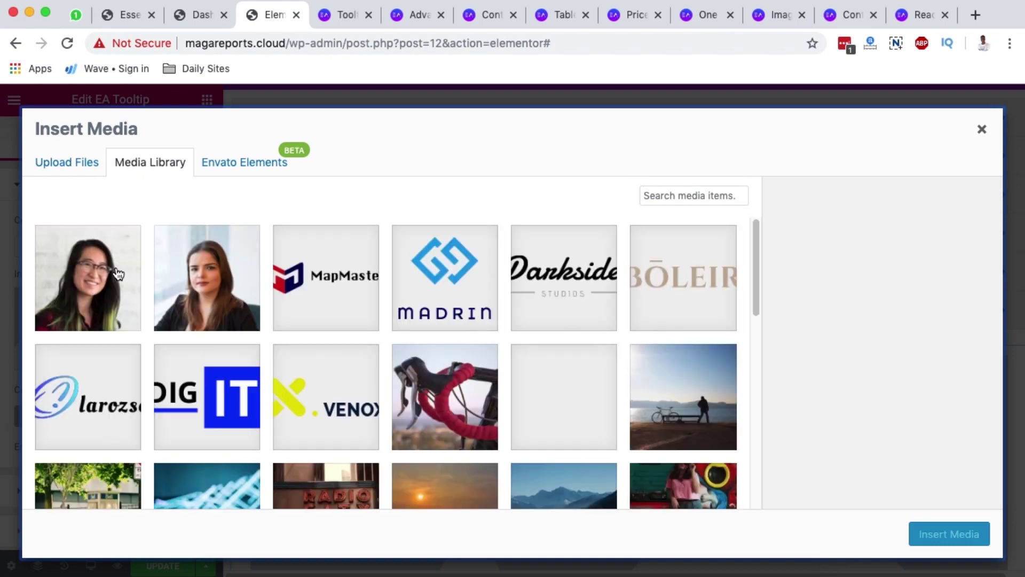
pyautogui.click(100, 295)
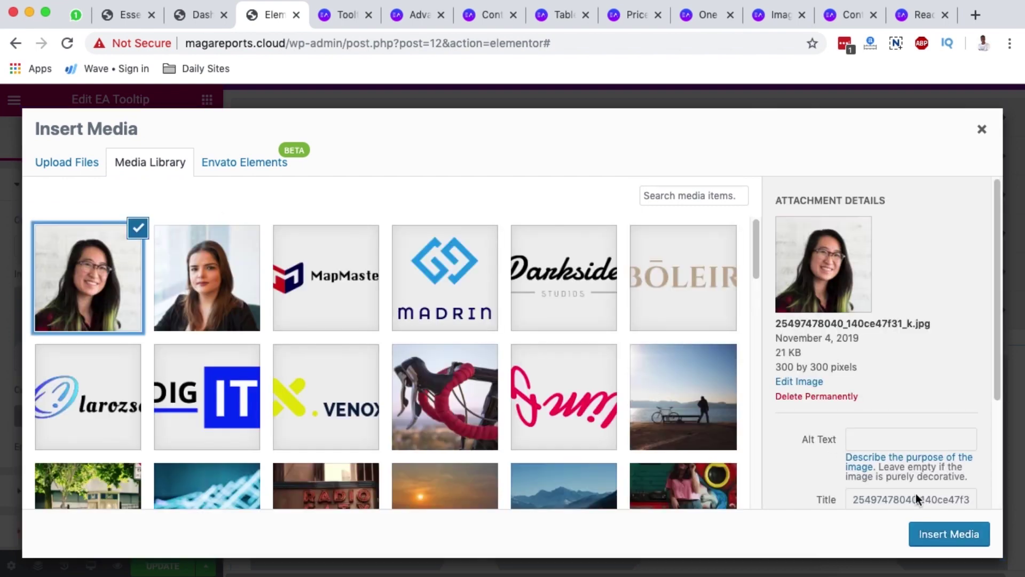
pyautogui.click(982, 544)
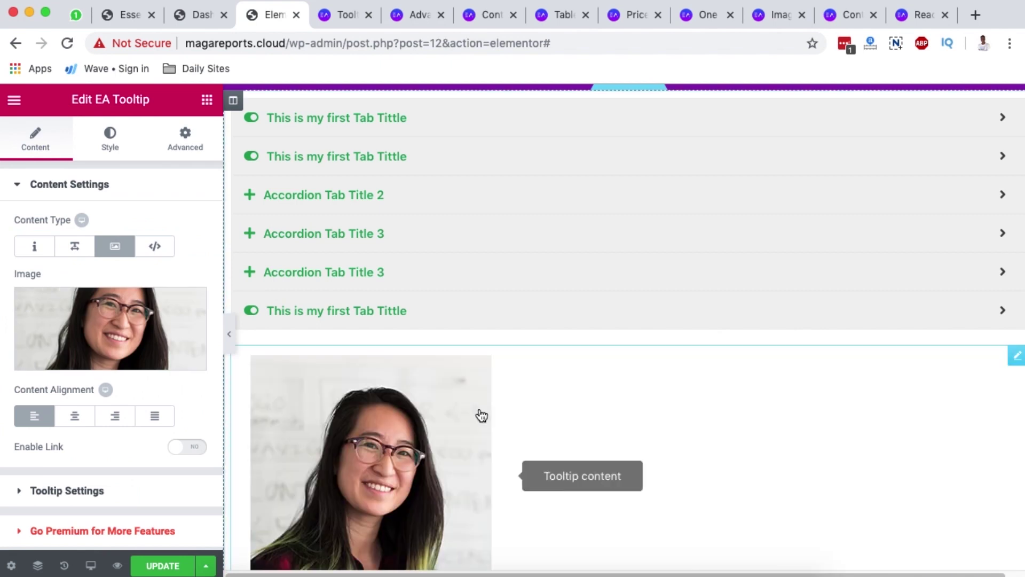
pyautogui.scroll(-3, 480, 414)
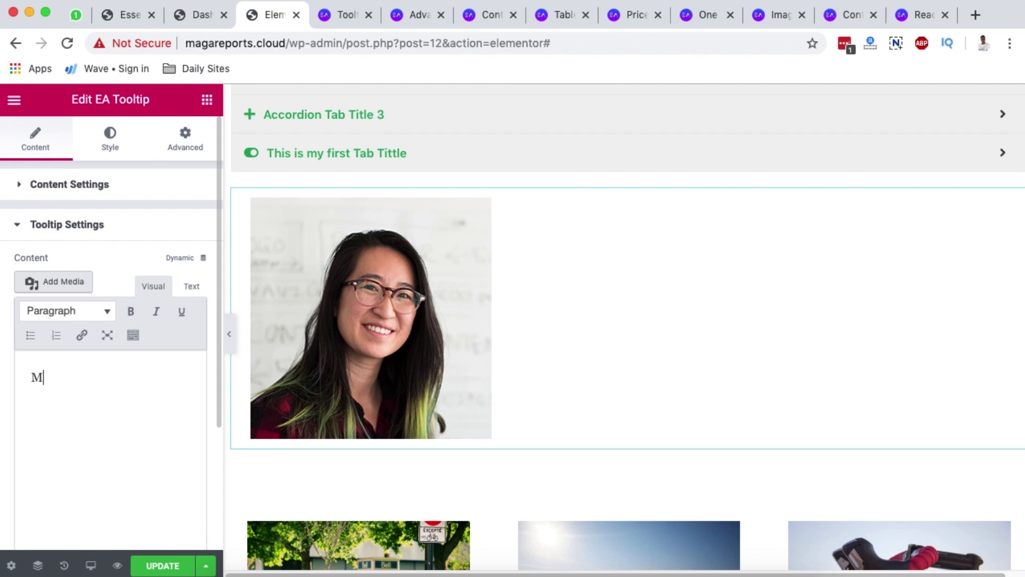
# Replace the tooltip content with the text 'Managing Director'
pyautogui.write('ed')
pyautogui.press('BackSpace')
pyautogui.press('BackSpace')
pyautogui.press('BackSpace')
pyautogui.write('M')
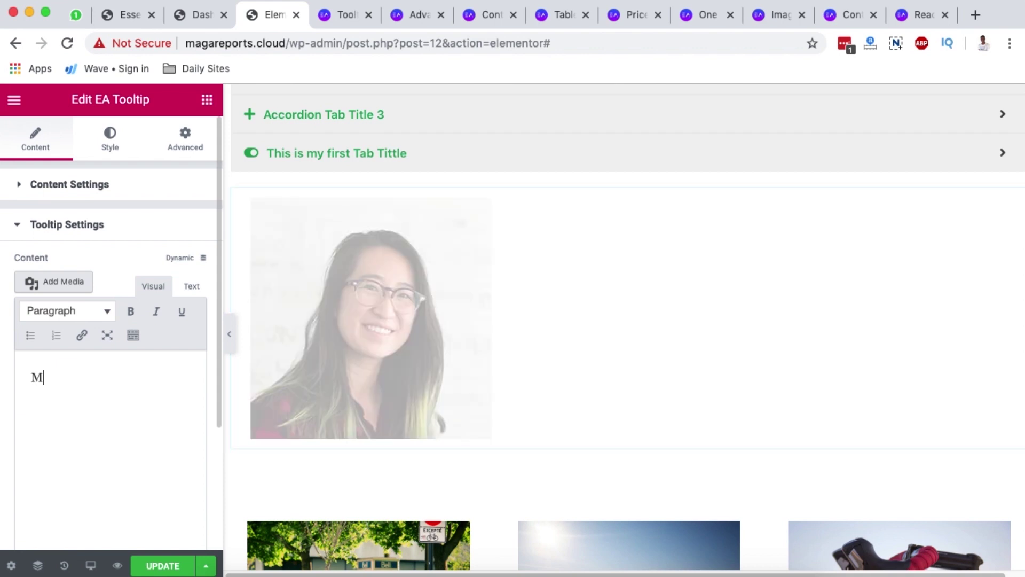
pyautogui.write('anaging Director')
pyautogui.moveTo(400, 355)
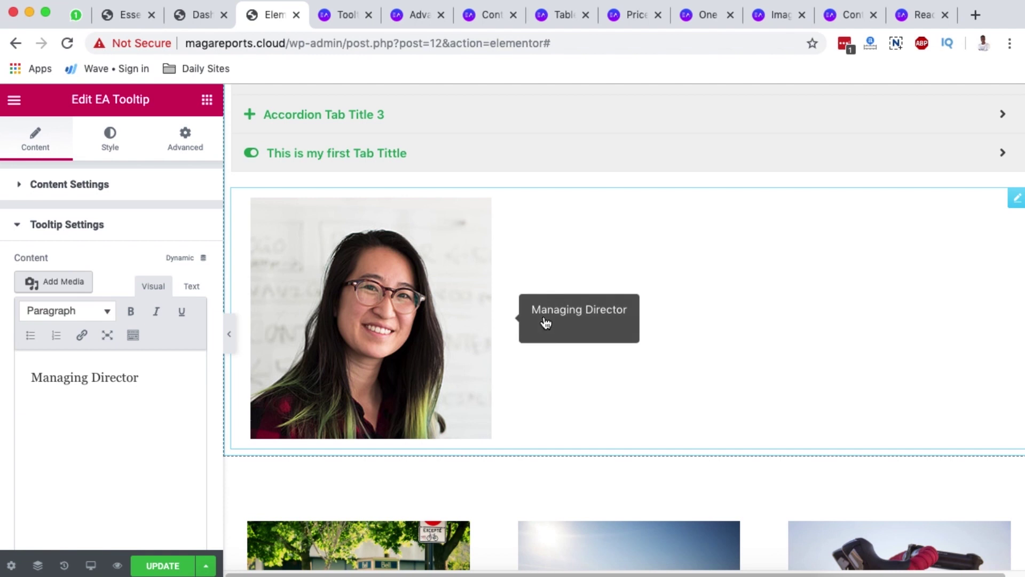
pyautogui.click(109, 142)
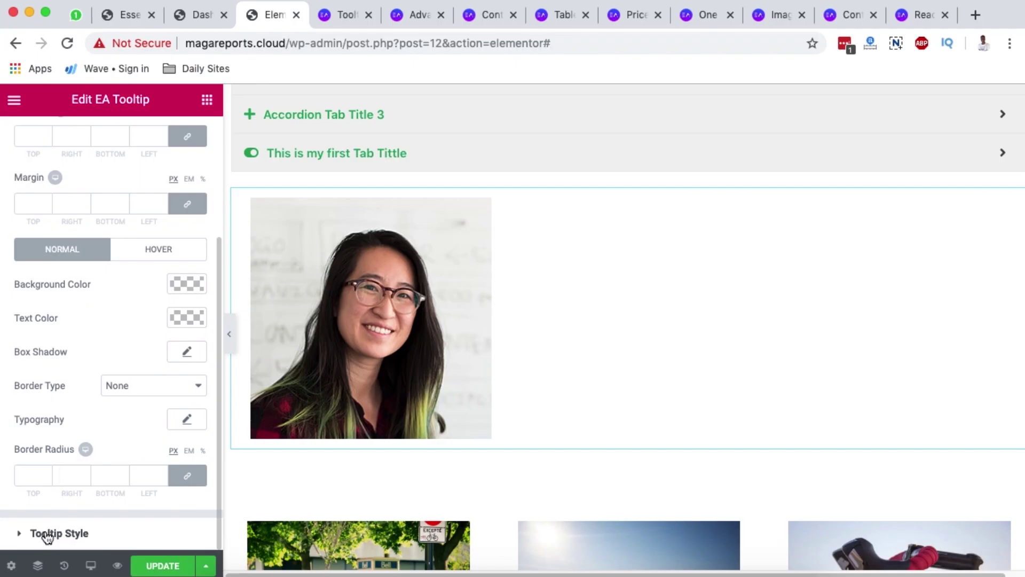
# Give the tooltip a purple #5322a3 background, then go back to the Tooltip demo tab
pyautogui.click(58, 533)
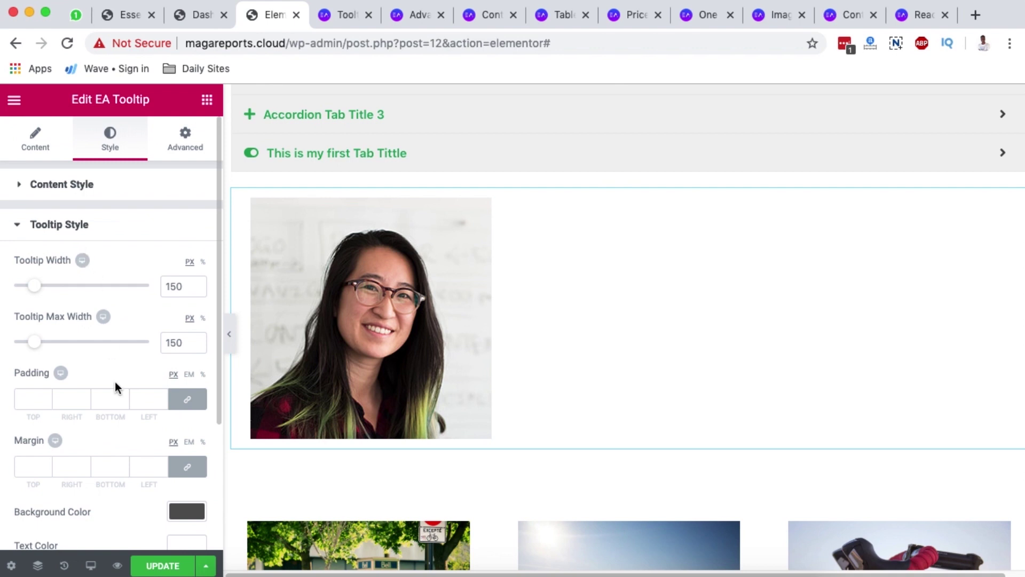
pyautogui.scroll(-3, 114, 381)
pyautogui.click(194, 397)
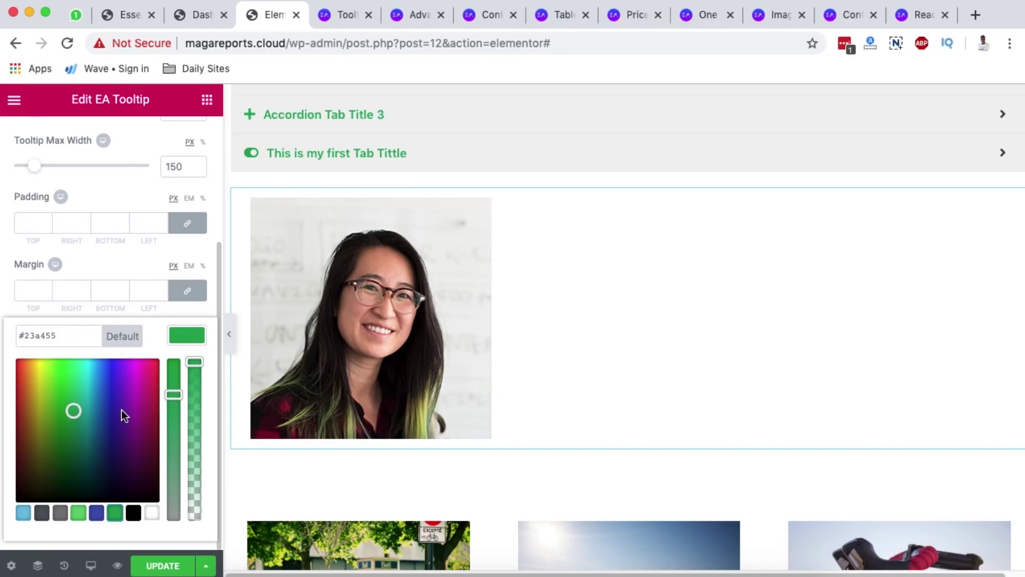
pyautogui.click(121, 409)
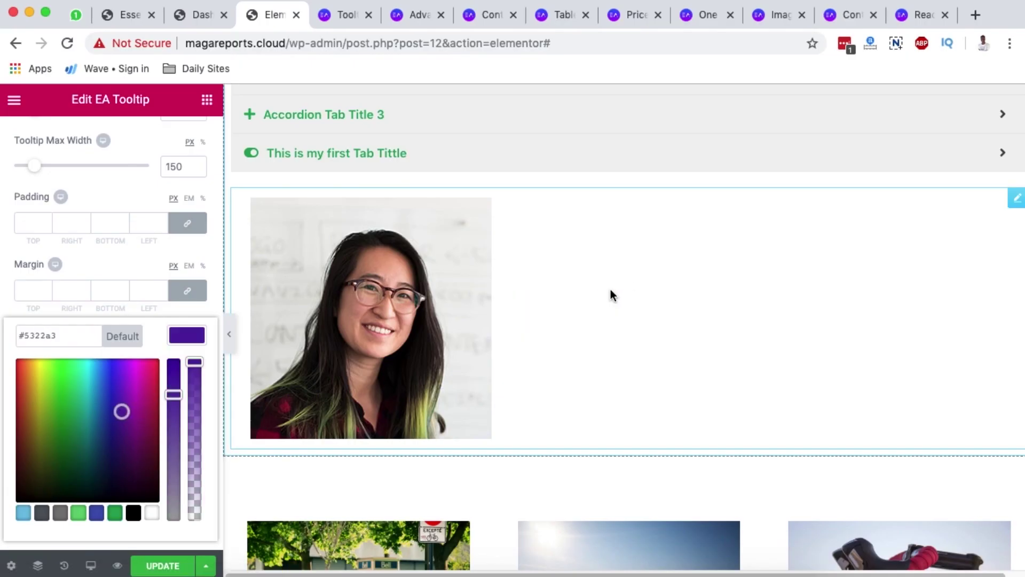
pyautogui.click(199, 337)
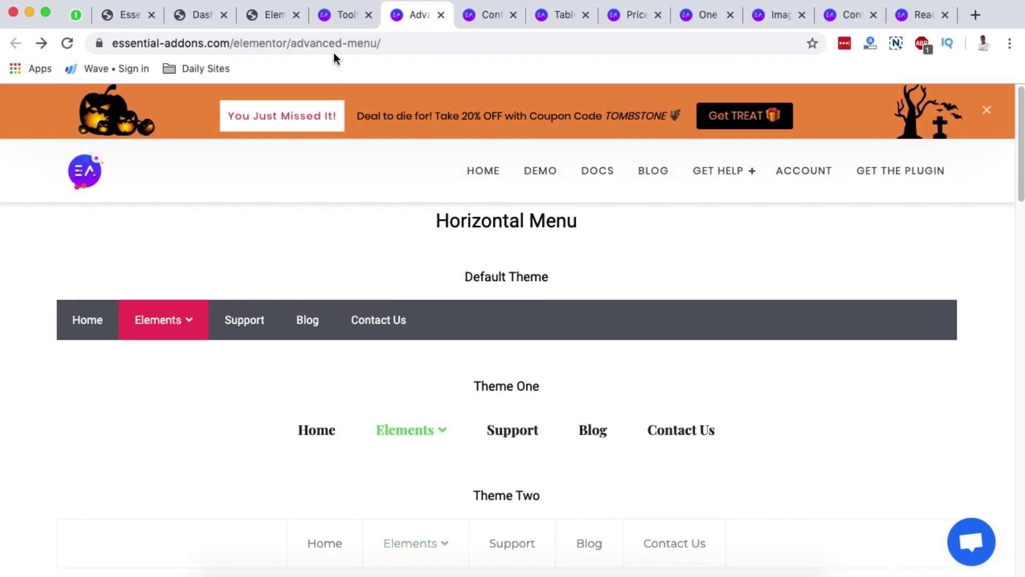
pyautogui.click(348, 15)
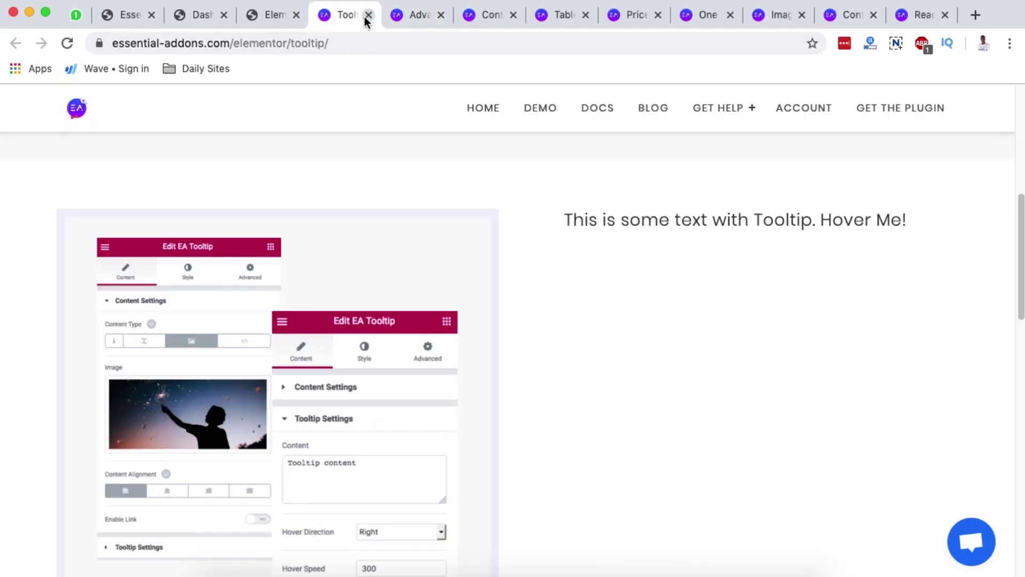